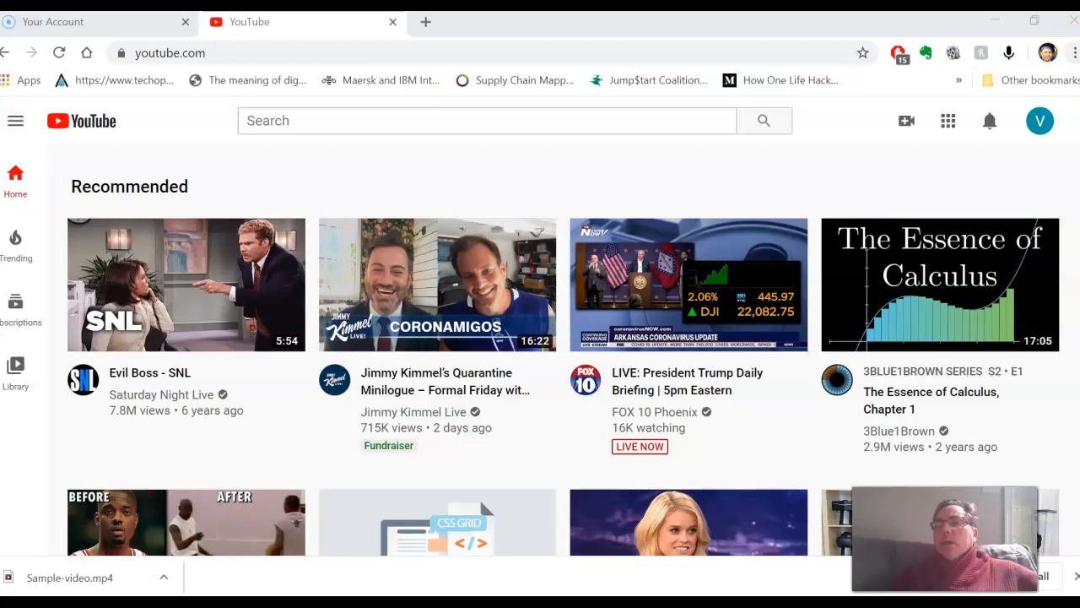
Step: Check which YouTube account is signed in and view the other accounts available for switching
{"action": "left_click", "coordinate": [1040, 125]}
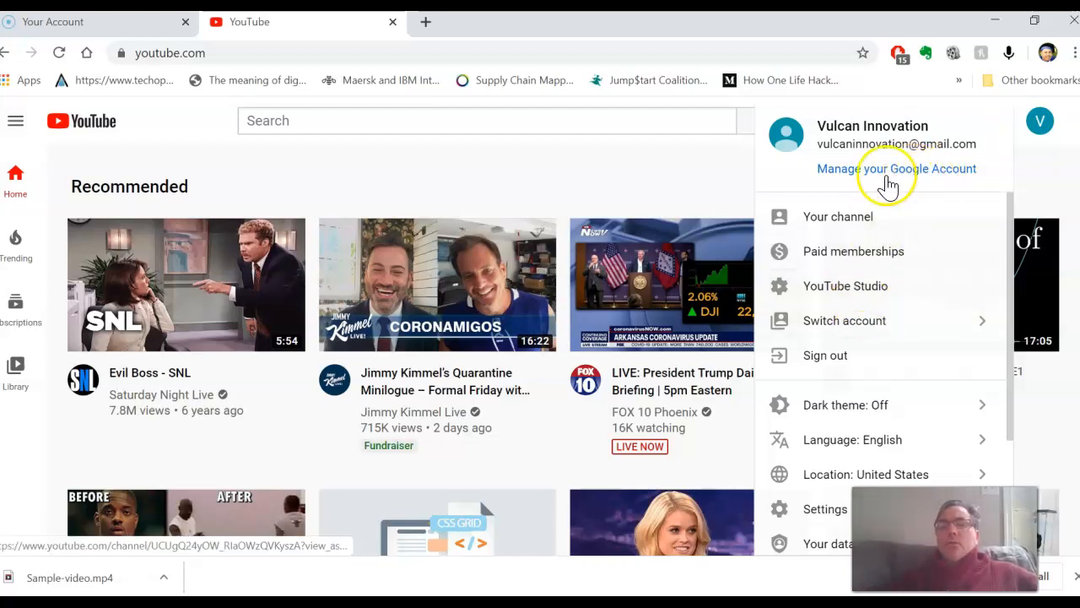
{"action": "left_click", "coordinate": [863, 325]}
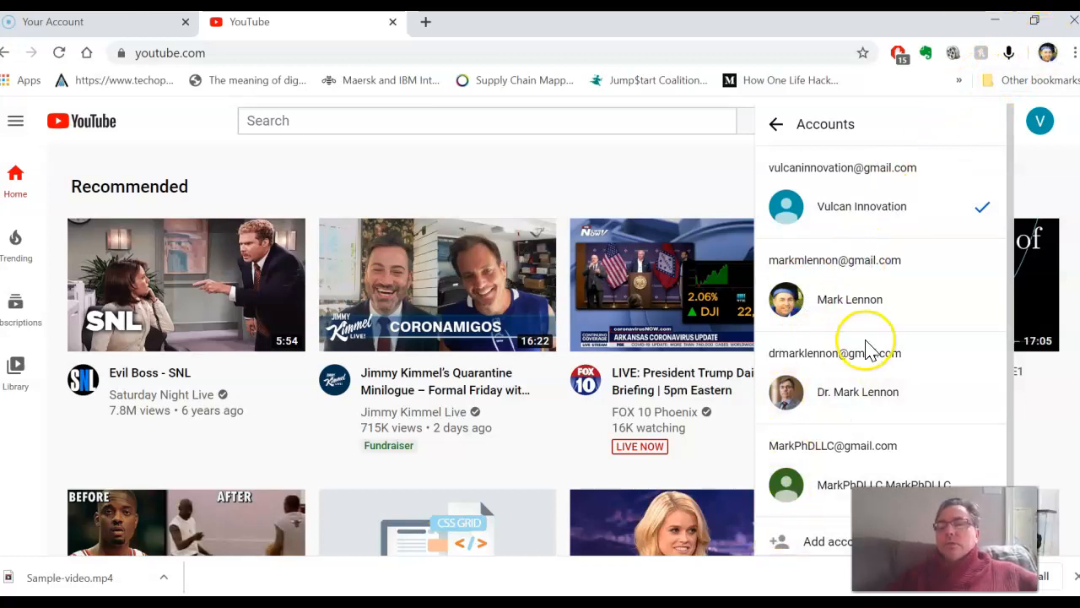
{"action": "left_click", "coordinate": [776, 125]}
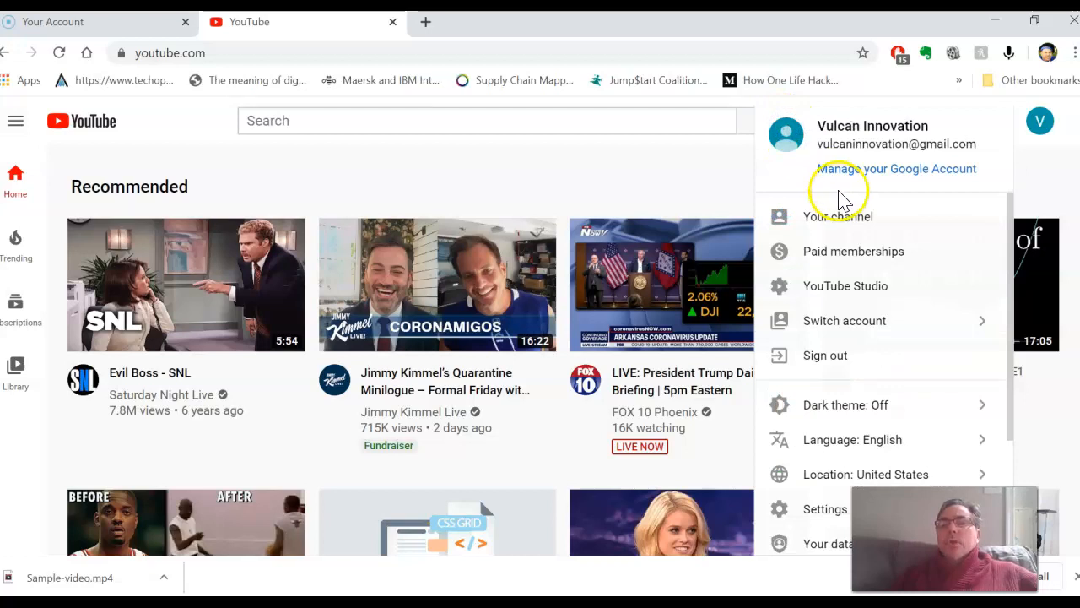
{"action": "left_click", "coordinate": [740, 173]}
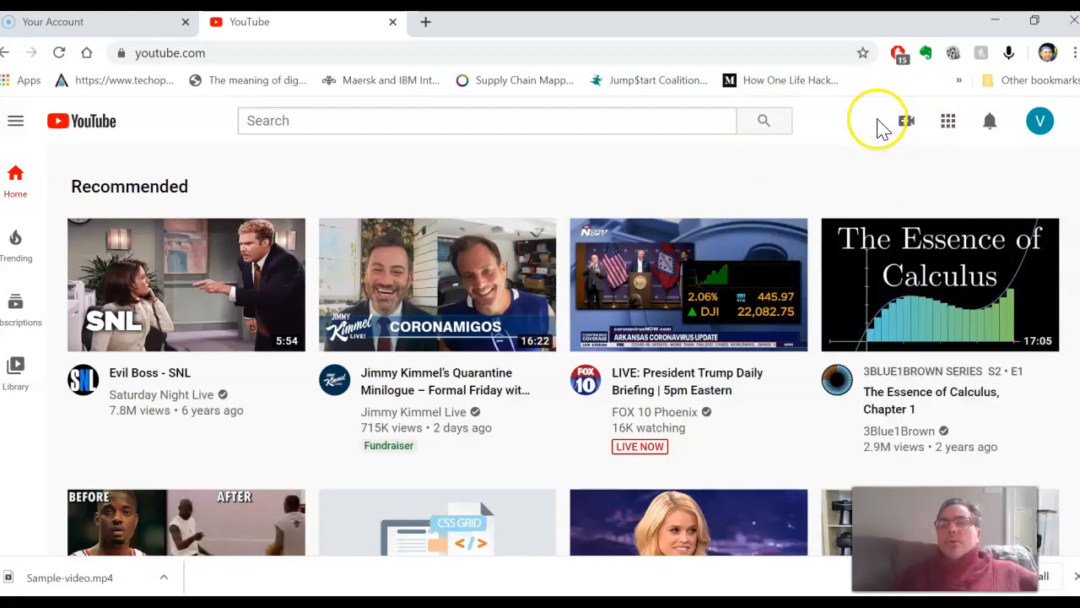
Step: Start a video upload using the HELLO-BUS-STUDENTS file from the ZOOM folder
{"action": "left_click", "coordinate": [907, 126]}
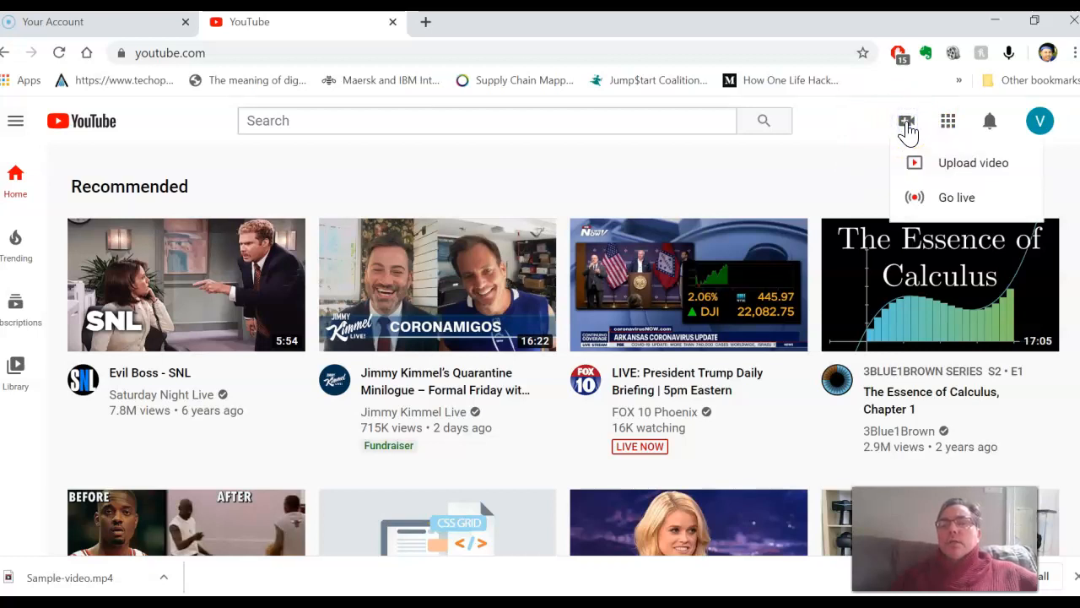
{"action": "left_click", "coordinate": [951, 179]}
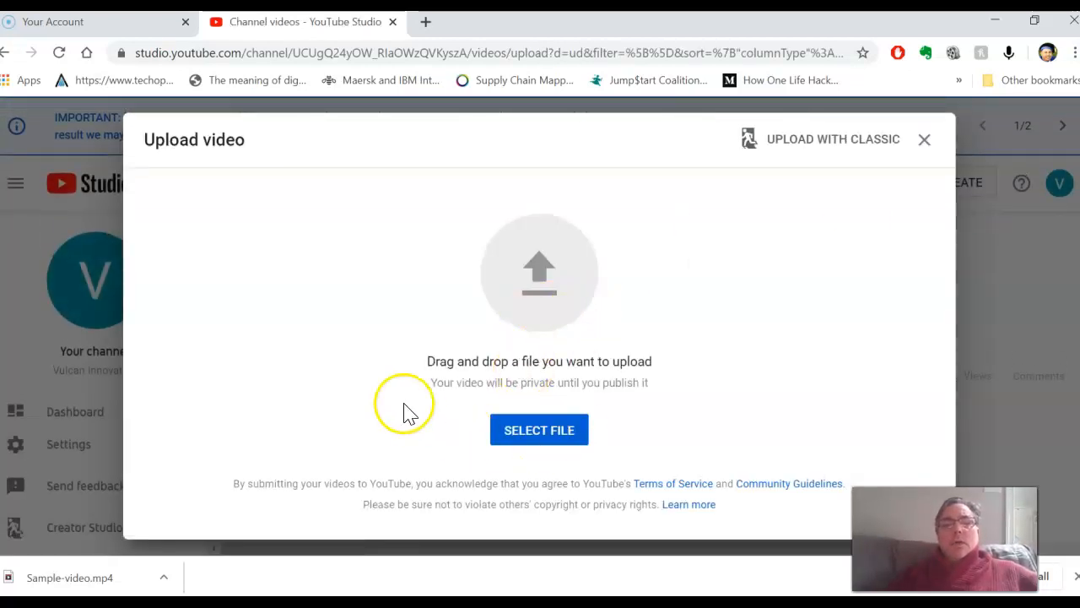
{"action": "left_click", "coordinate": [554, 437]}
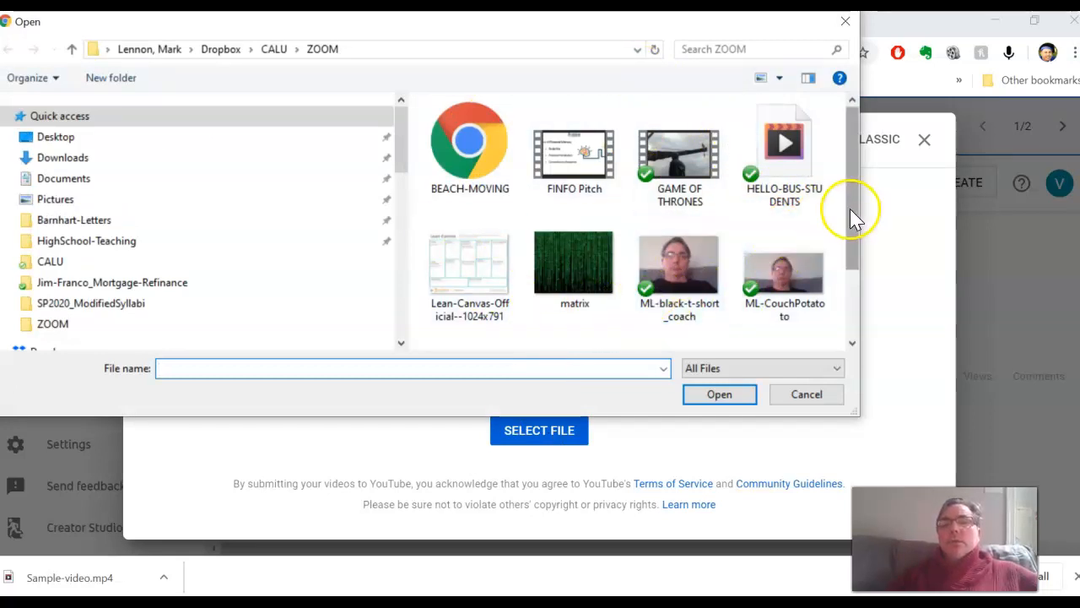
{"action": "left_click_drag", "start_coordinate": [849, 208], "coordinate": [857, 184]}
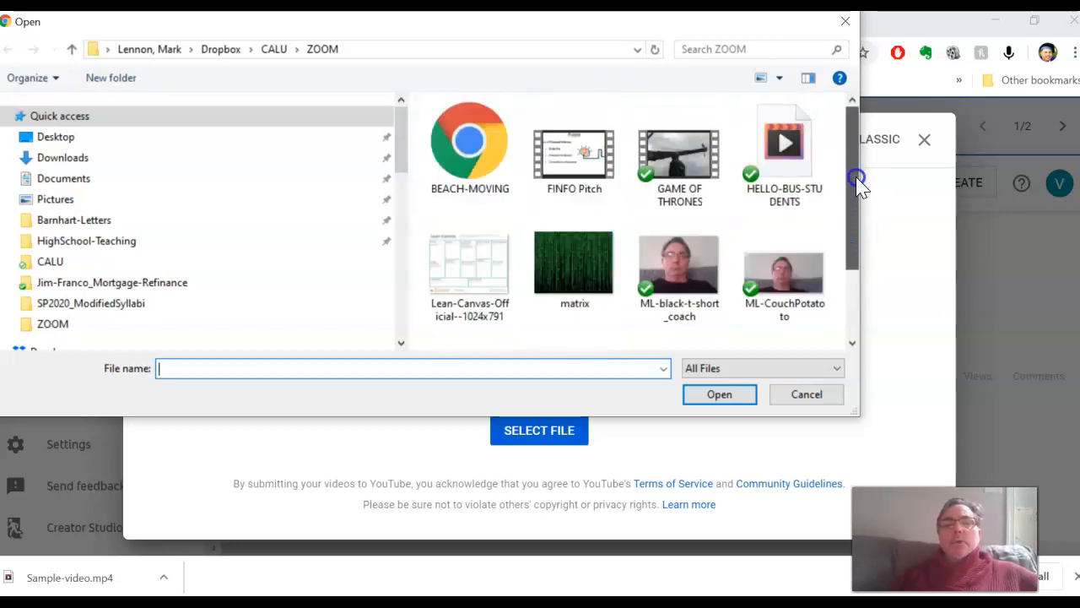
{"action": "left_click", "coordinate": [793, 152]}
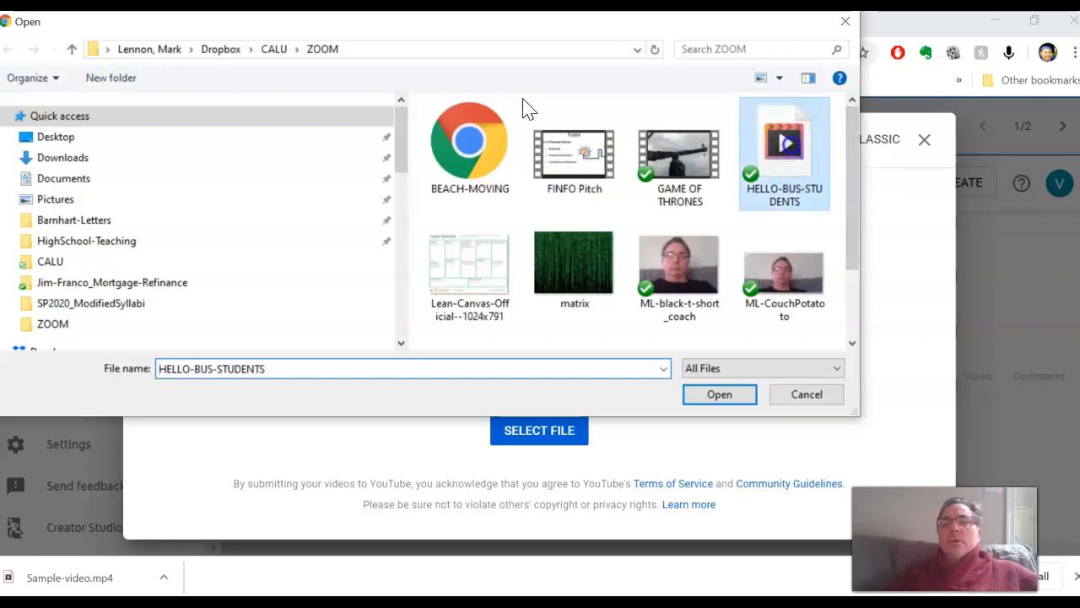
{"action": "left_click", "coordinate": [713, 397]}
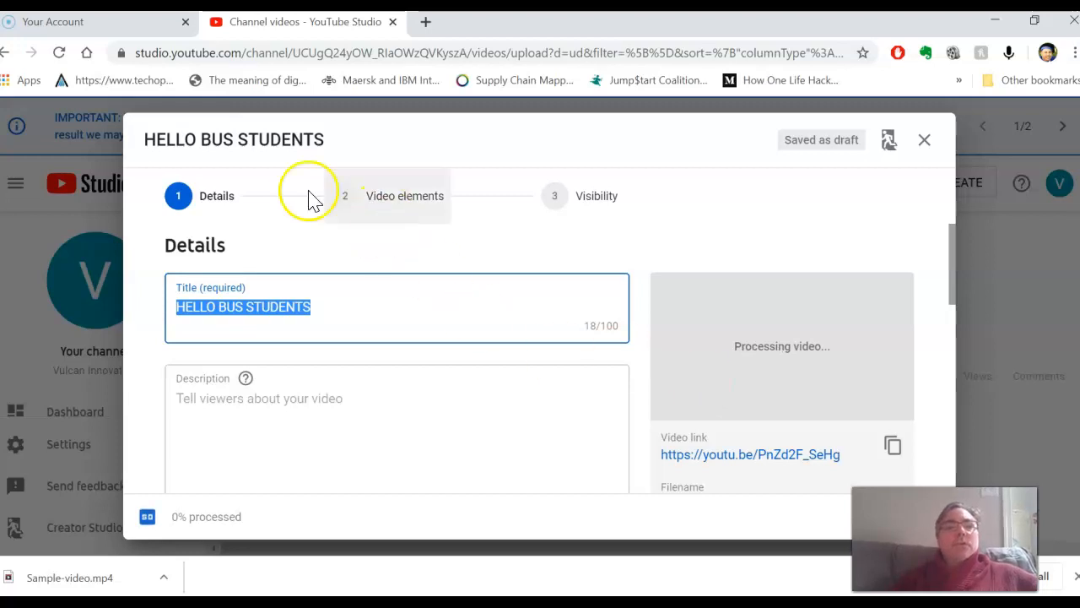
Step: Title the video "Sample upload for the Rabbi" and describe it as the instructor talking to his students, ending with "Shalom!"
{"action": "left_click_drag", "start_coordinate": [330, 307], "coordinate": [156, 308]}
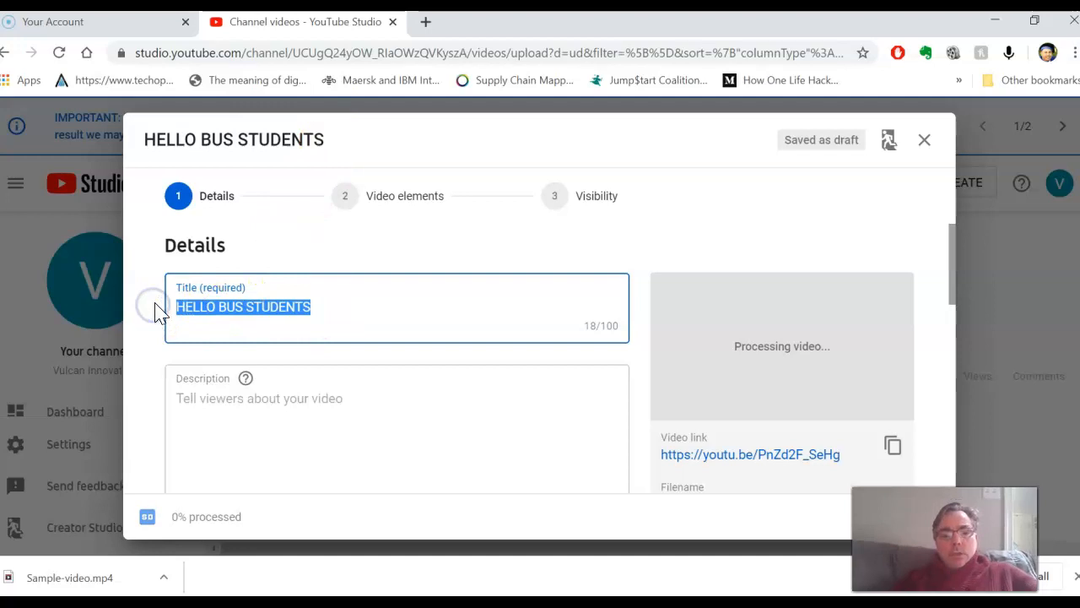
{"action": "type", "text": "Sample upload for the Rabbi"}
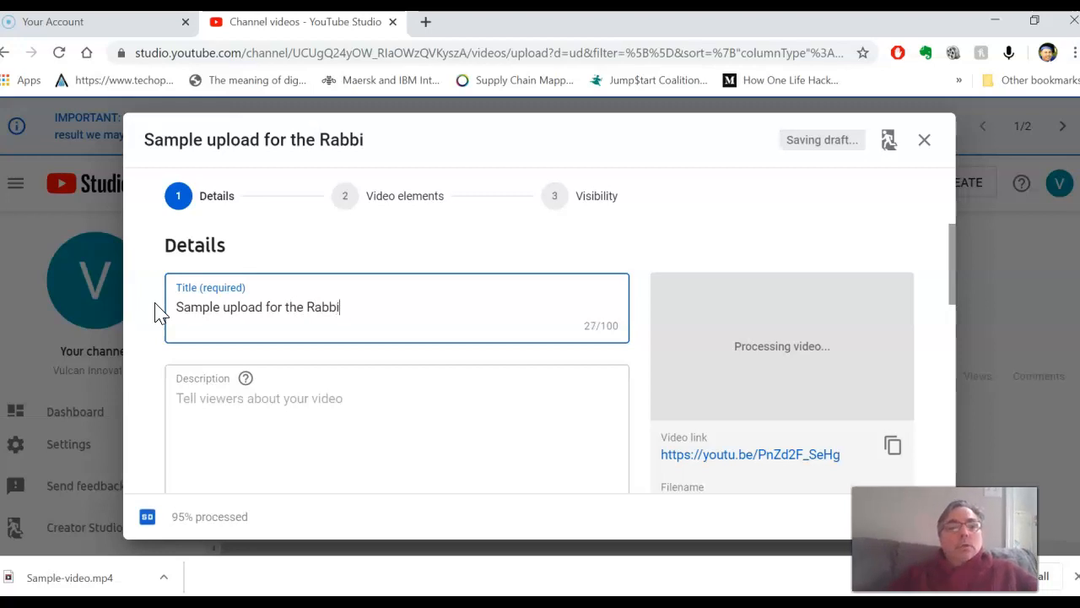
{"action": "left_click", "coordinate": [280, 398]}
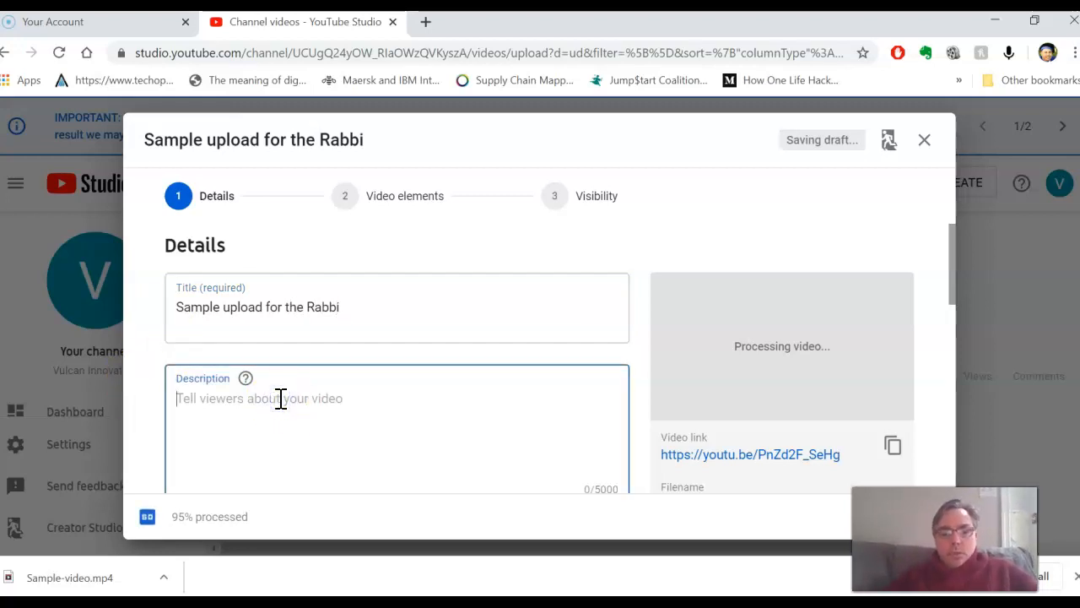
{"action": "type", "text": "H"}
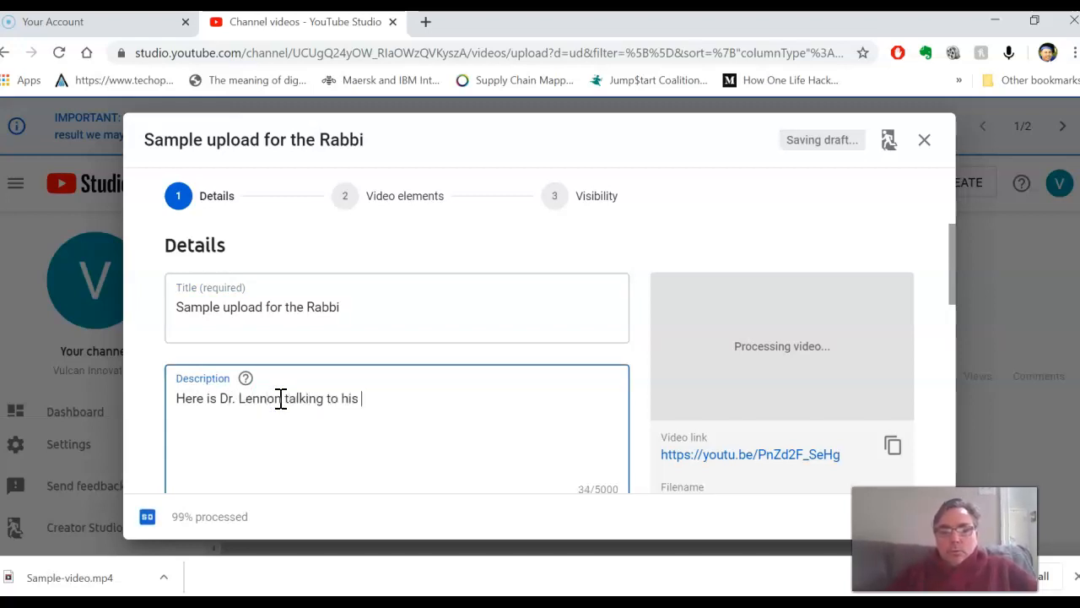
{"action": "type", "text": "s students. Shalom!"}
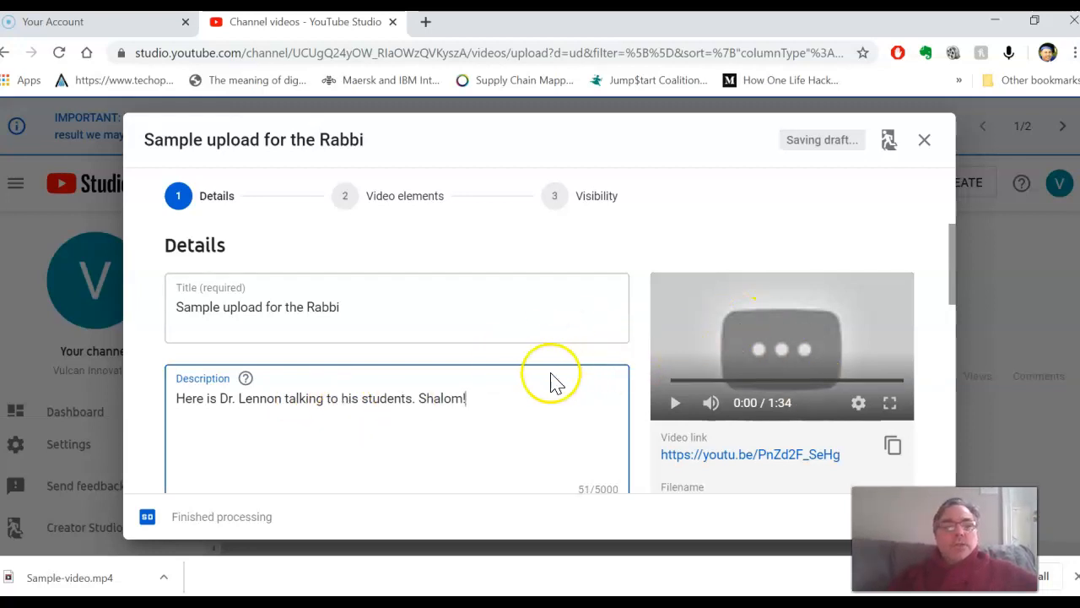
Step: Try the first and third automatically generated frames as the video's thumbnail
{"action": "scroll", "coordinate": [426, 338], "scroll_direction": "down", "scroll_amount": 3}
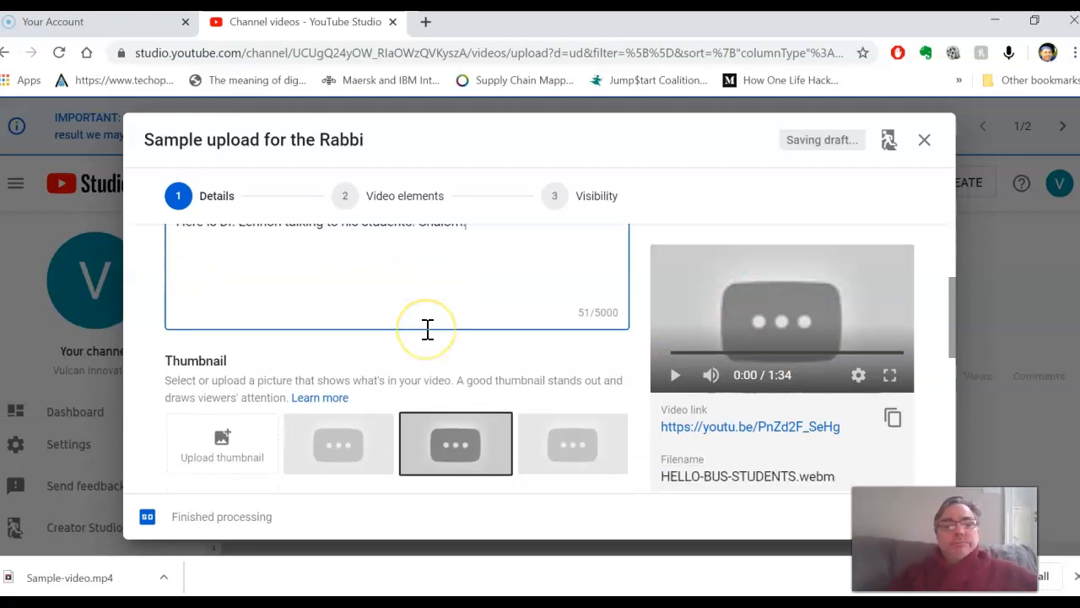
{"action": "scroll", "coordinate": [426, 338], "scroll_direction": "down", "scroll_amount": 2}
{"action": "scroll", "coordinate": [425, 333], "scroll_direction": "up", "scroll_amount": 1}
{"action": "scroll", "coordinate": [426, 331], "scroll_direction": "up", "scroll_amount": 1}
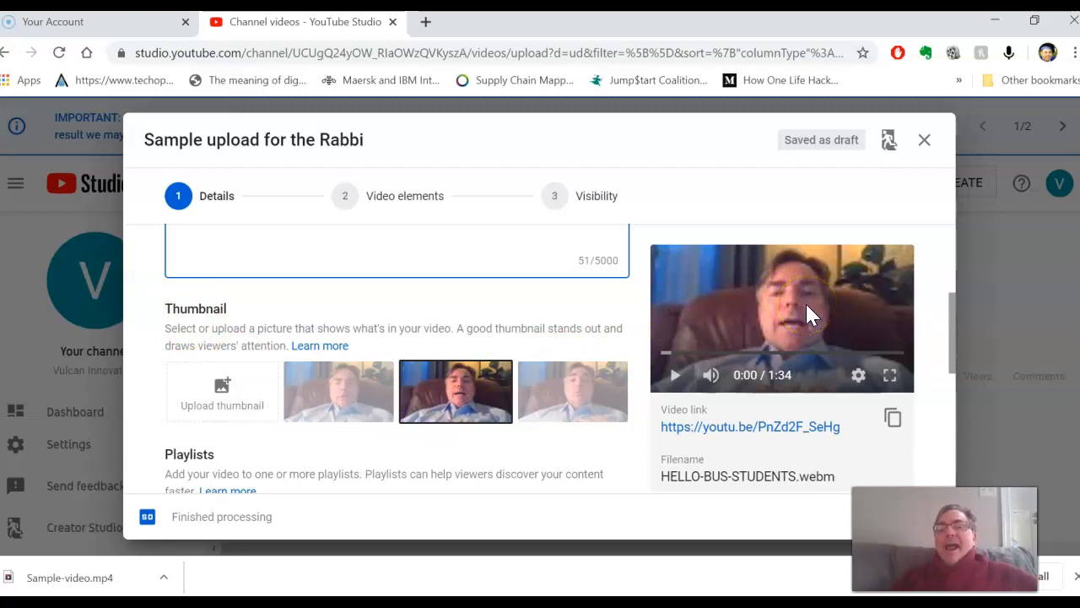
{"action": "left_click", "coordinate": [336, 389]}
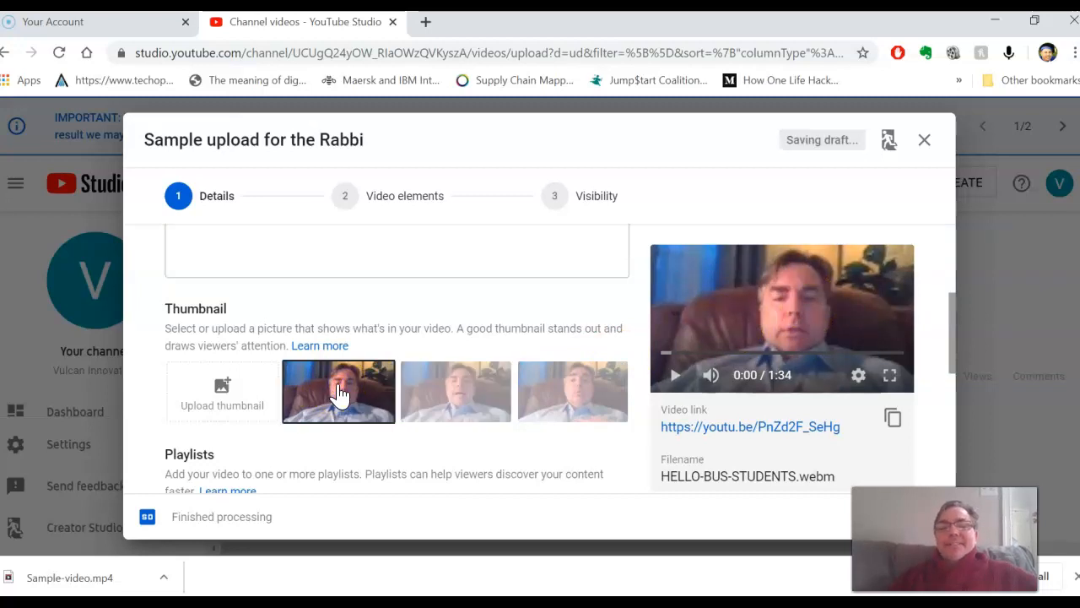
{"action": "left_click", "coordinate": [552, 378]}
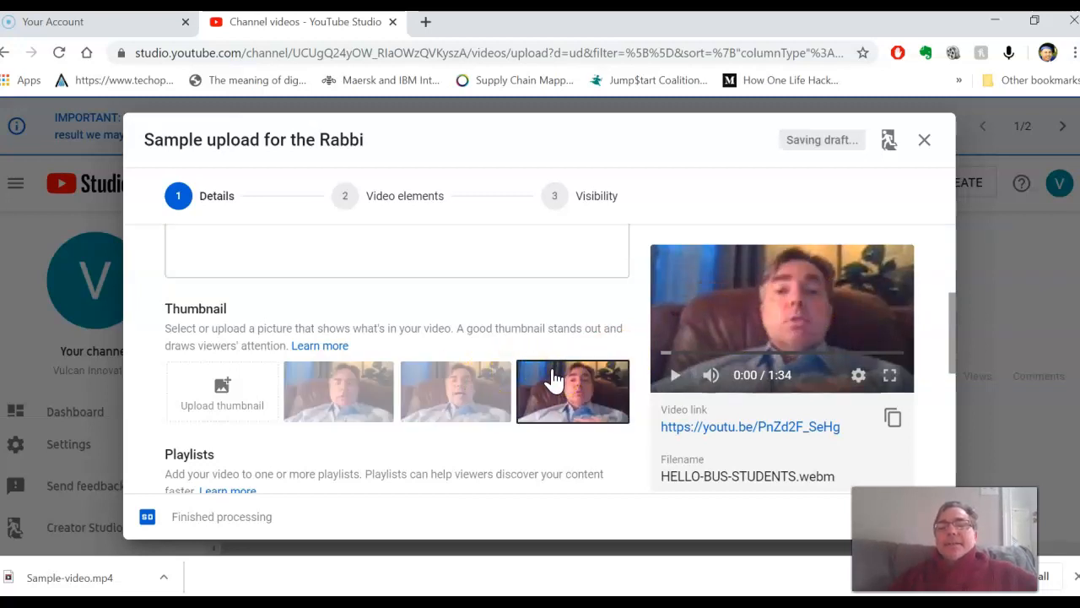
Step: Upload the matrix image from the ZOOM folder as the video's custom thumbnail
{"action": "left_click", "coordinate": [226, 382]}
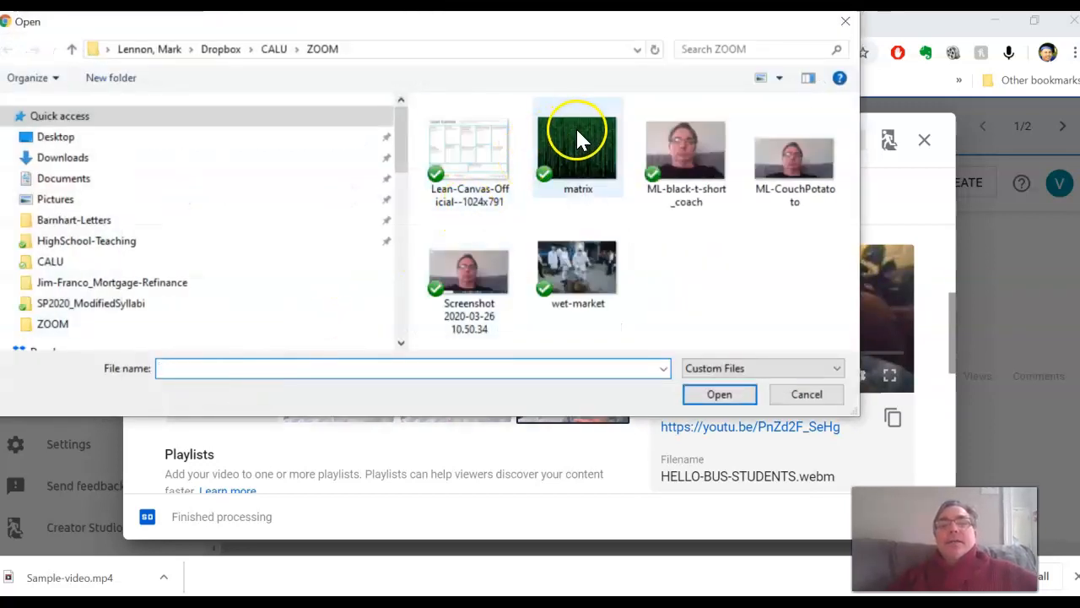
{"action": "left_click", "coordinate": [579, 139]}
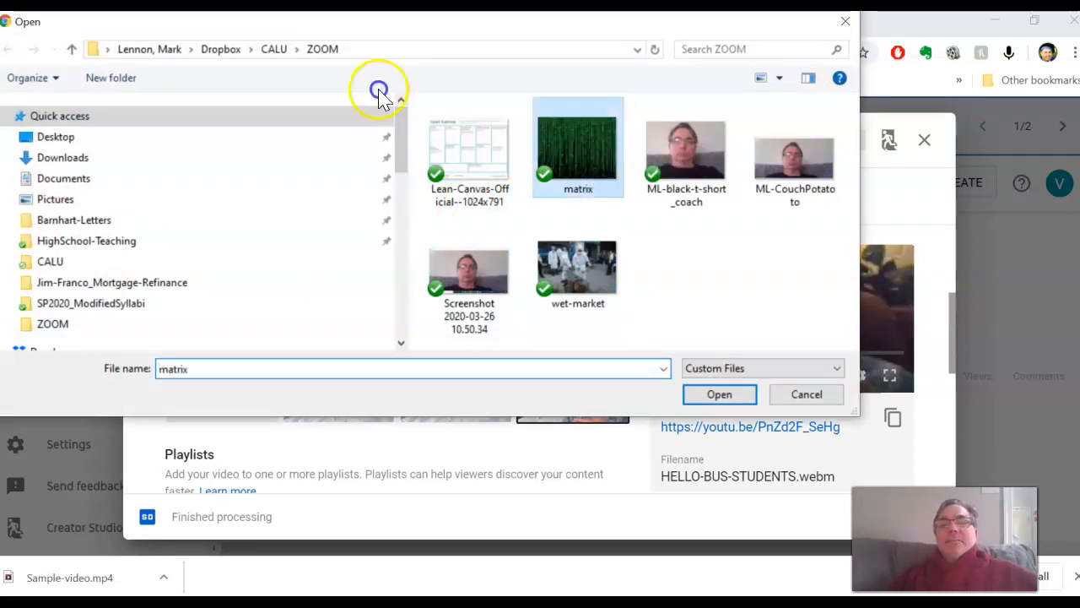
{"action": "left_click", "coordinate": [719, 395]}
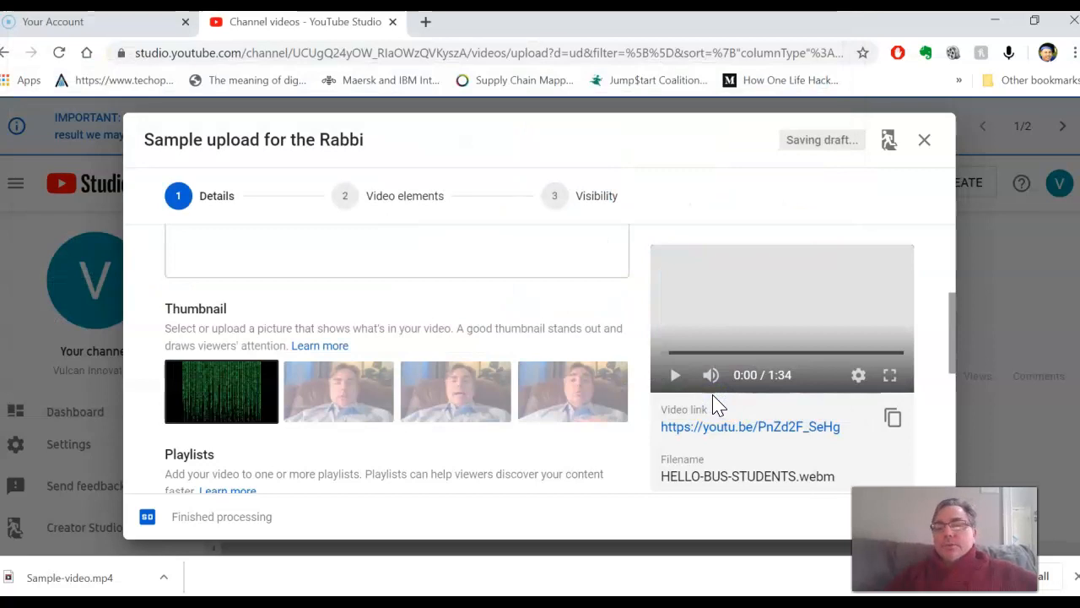
Step: Mark the video's audience as "Yes, it's made for kids" and review the entered details
{"action": "scroll", "coordinate": [510, 445], "scroll_direction": "down", "scroll_amount": 2}
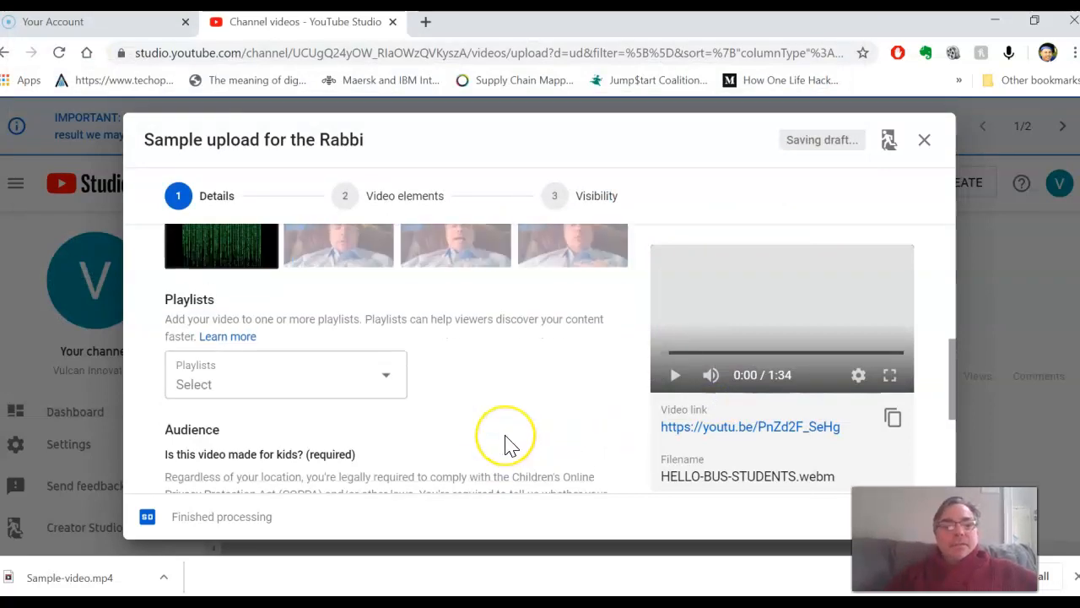
{"action": "scroll", "coordinate": [511, 446], "scroll_direction": "down", "scroll_amount": 2}
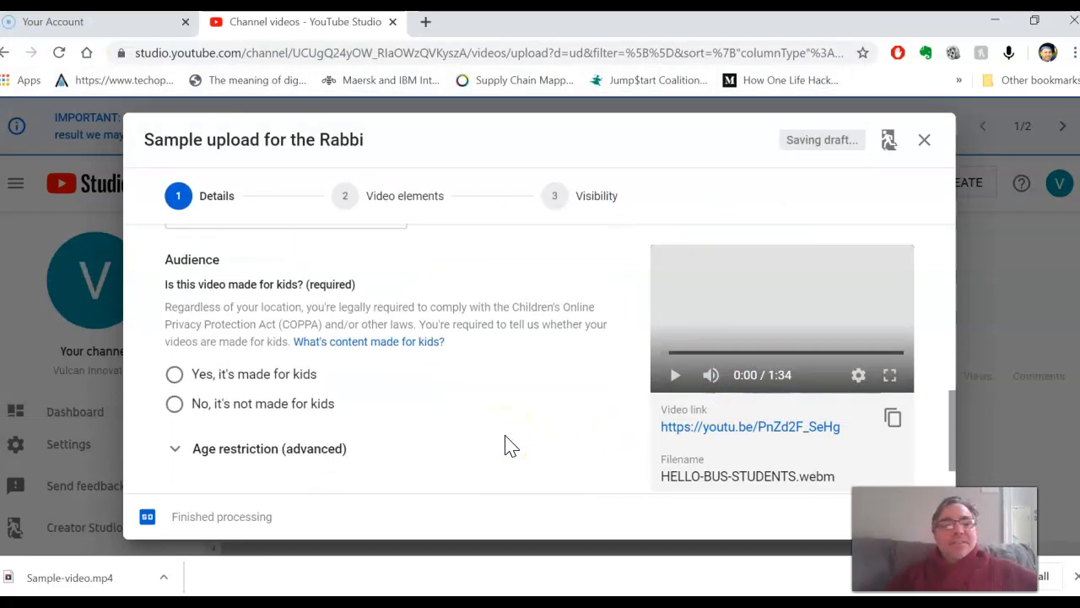
{"action": "scroll", "coordinate": [506, 444], "scroll_direction": "down", "scroll_amount": 1}
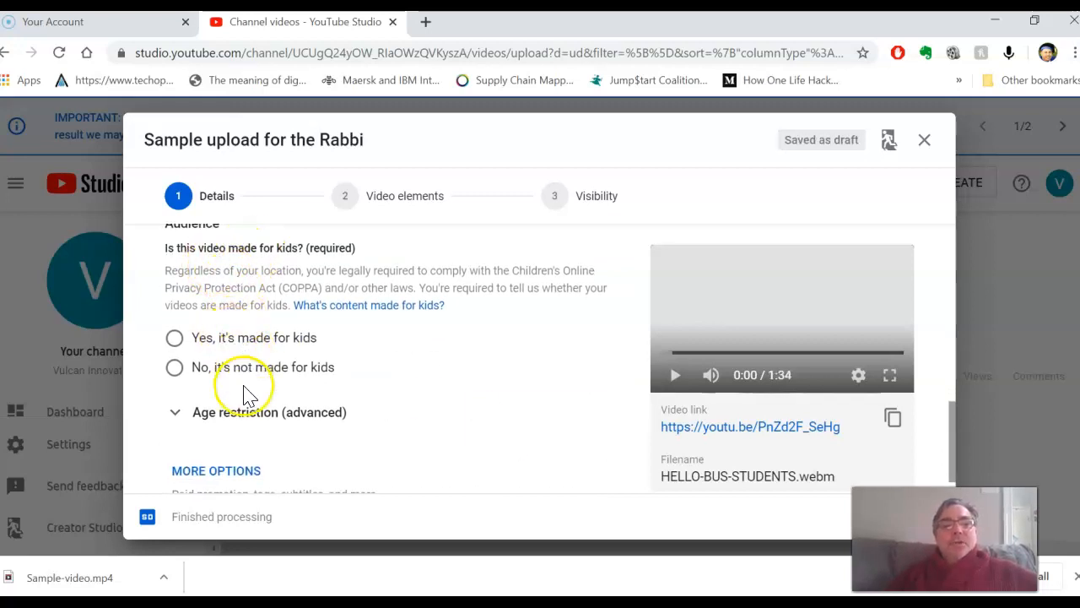
{"action": "left_click", "coordinate": [175, 339]}
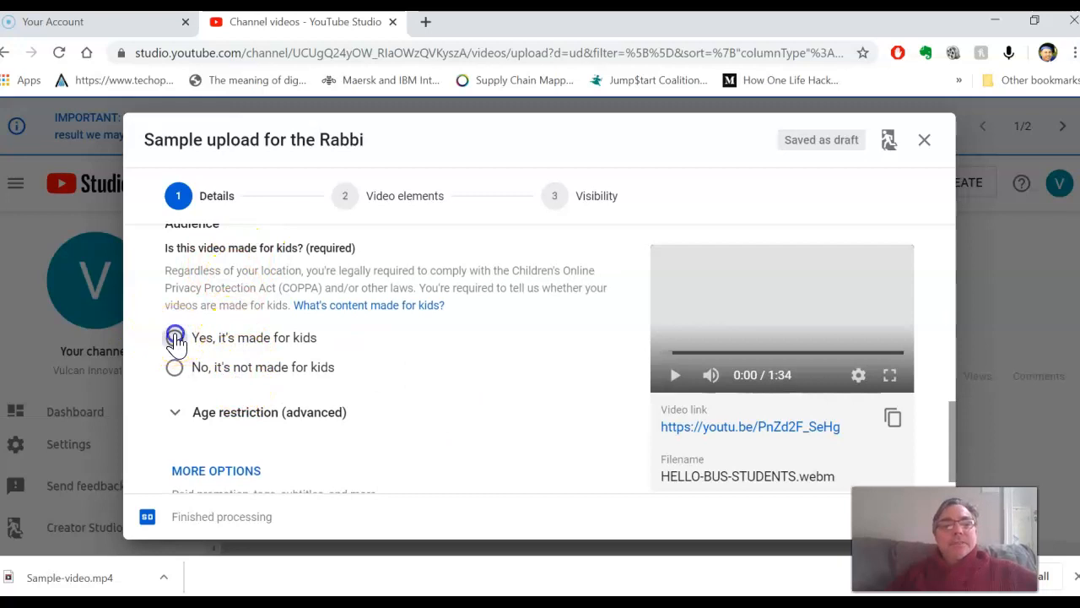
{"action": "scroll", "coordinate": [591, 405], "scroll_direction": "down", "scroll_amount": 2}
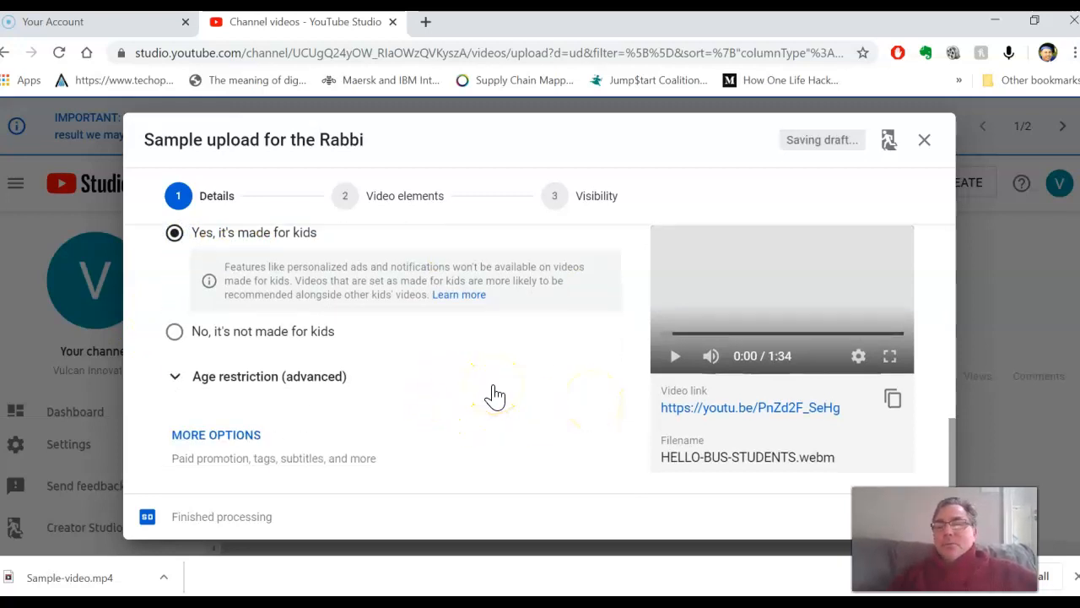
{"action": "scroll", "coordinate": [495, 395], "scroll_direction": "up", "scroll_amount": 8}
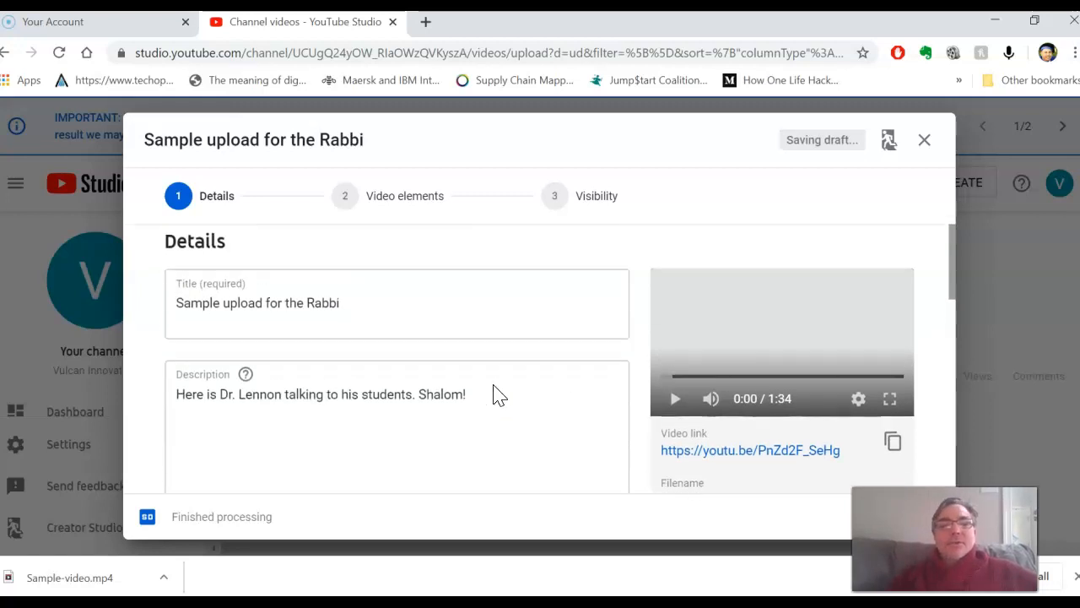
{"action": "scroll", "coordinate": [498, 395], "scroll_direction": "down", "scroll_amount": 8}
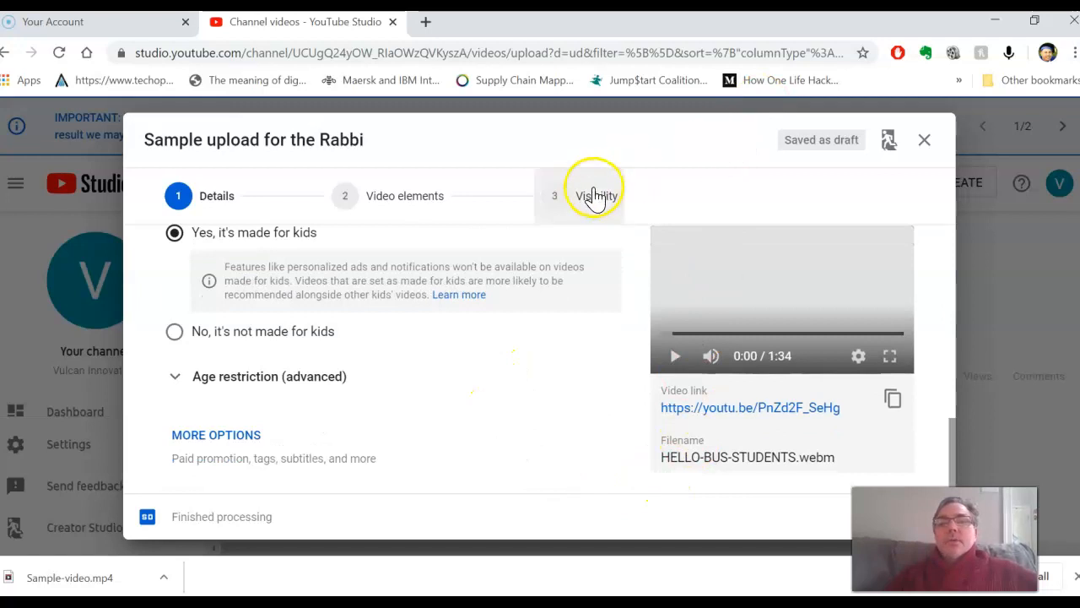
Step: Go to the upload's Visibility stage and examine the public, unlisted, private and schedule options
{"action": "left_click", "coordinate": [413, 199]}
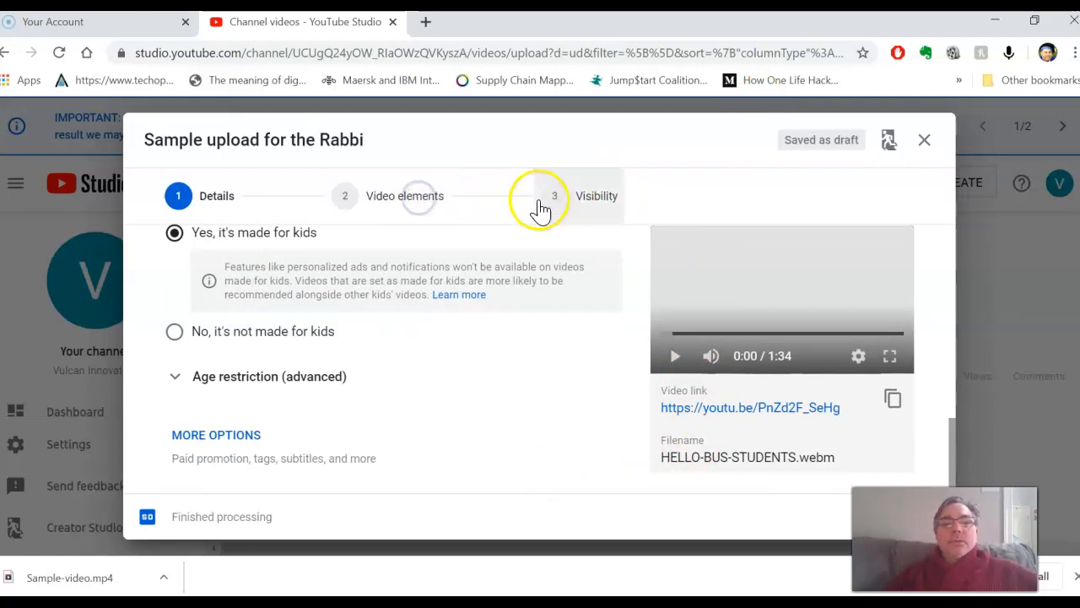
{"action": "left_click", "coordinate": [601, 204]}
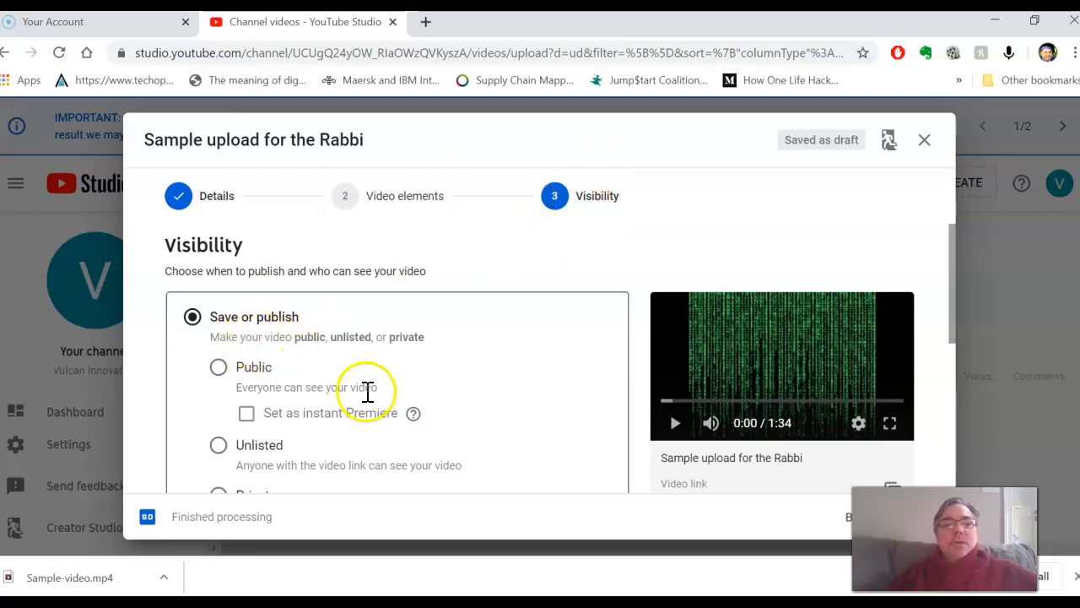
{"action": "scroll", "coordinate": [369, 397], "scroll_direction": "down", "scroll_amount": 2}
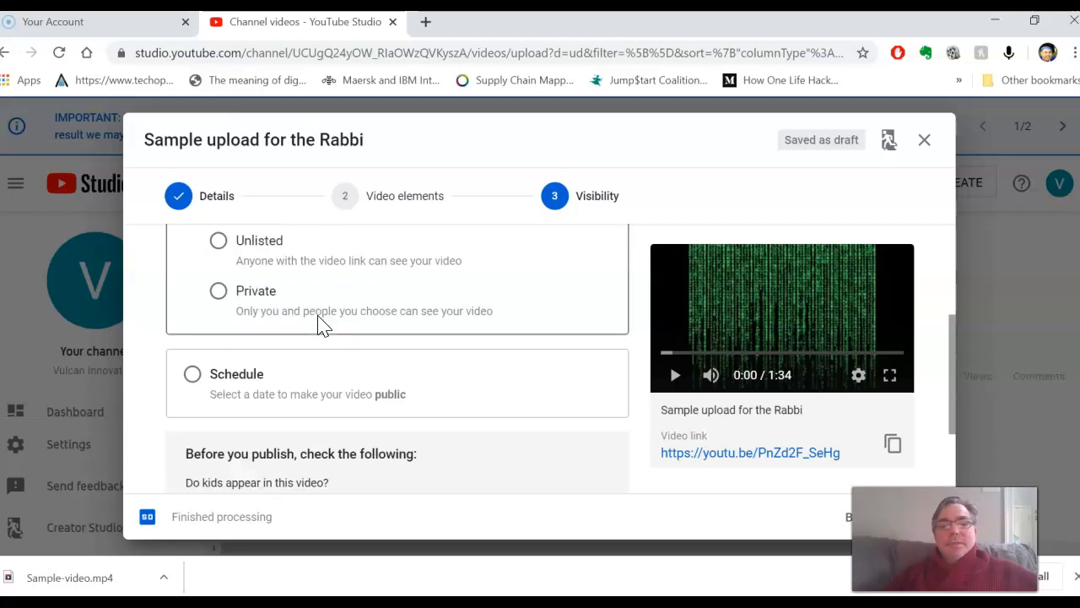
{"action": "scroll", "coordinate": [319, 316], "scroll_direction": "up", "scroll_amount": 1}
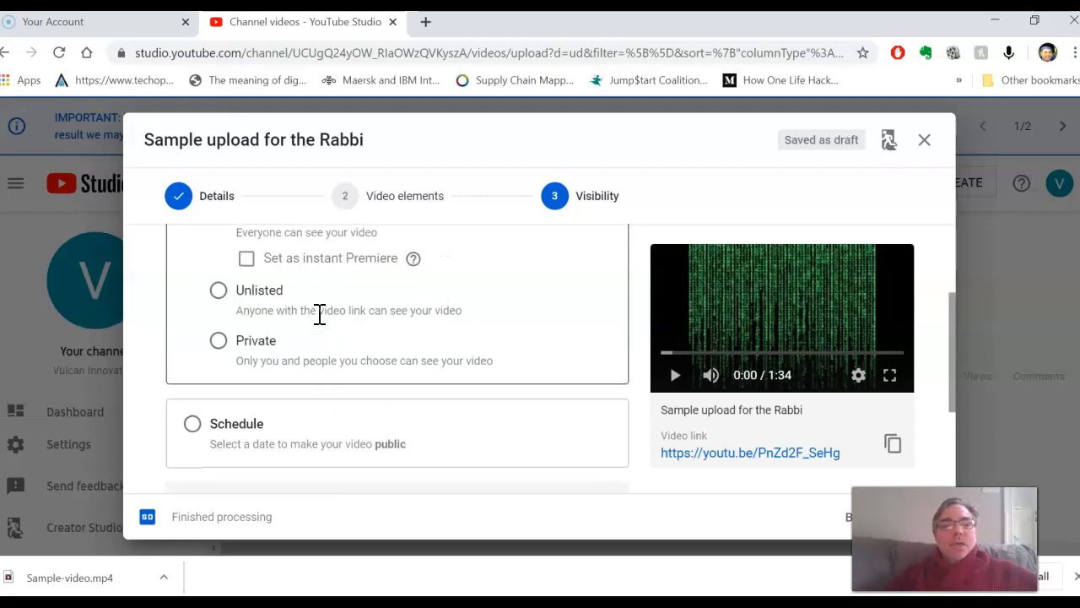
{"action": "scroll", "coordinate": [319, 315], "scroll_direction": "down", "scroll_amount": 3}
{"action": "scroll", "coordinate": [320, 319], "scroll_direction": "up", "scroll_amount": 3}
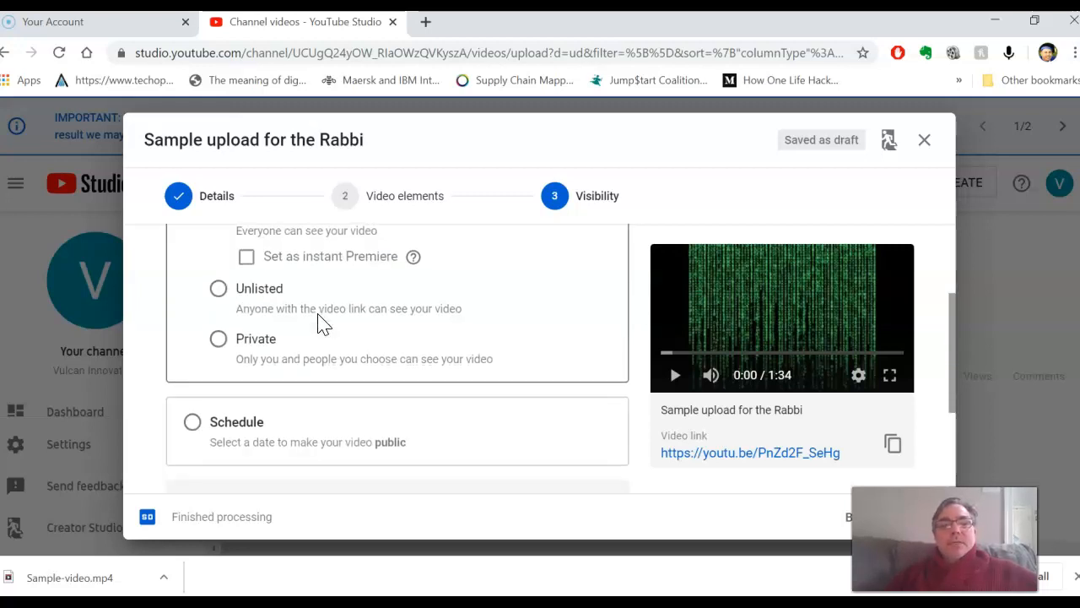
{"action": "scroll", "coordinate": [318, 313], "scroll_direction": "up", "scroll_amount": 1}
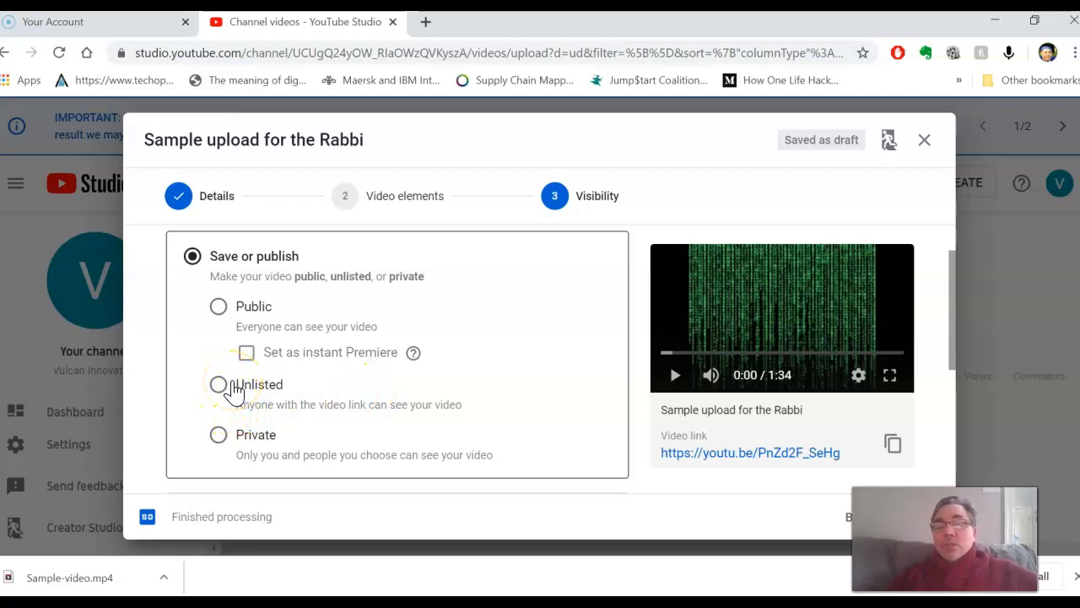
Step: Set the video's visibility to Public and read the explanation of the instant Premiere option
{"action": "left_click", "coordinate": [219, 309]}
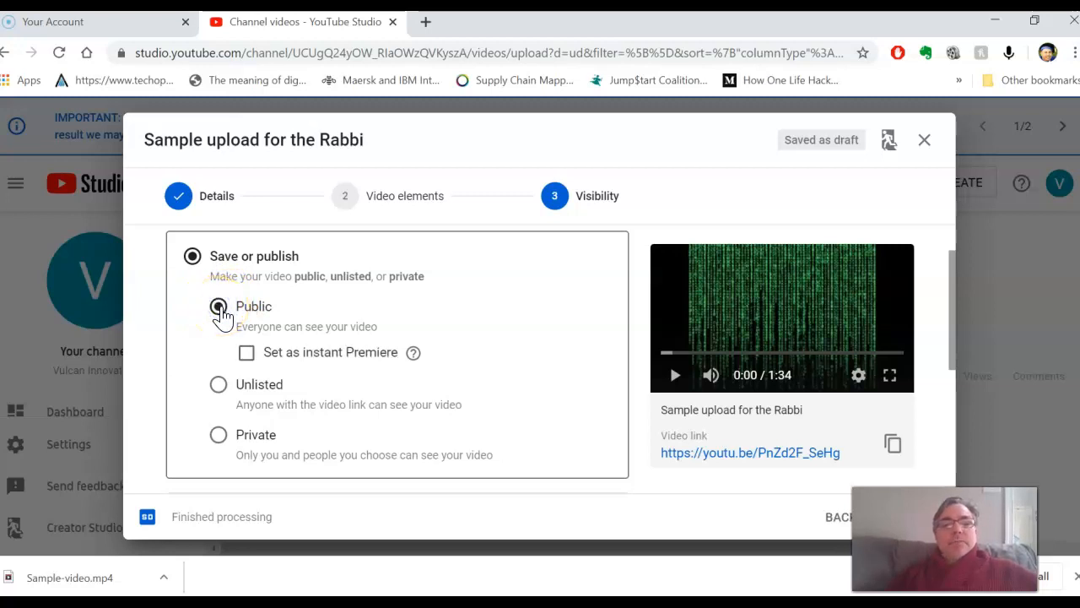
{"action": "mouse_move", "coordinate": [414, 354]}
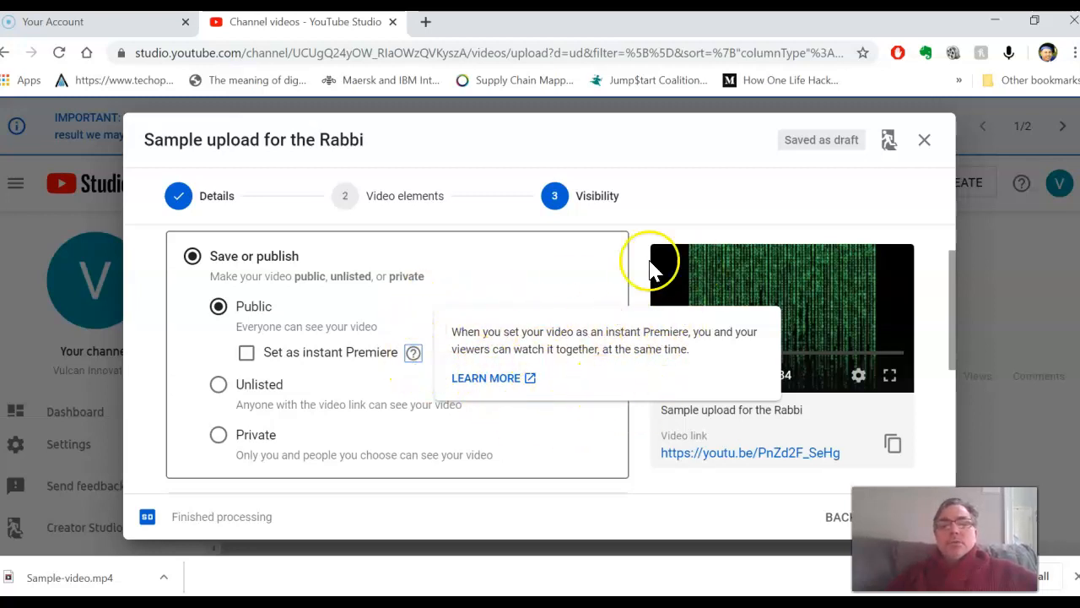
{"action": "left_click", "coordinate": [517, 268]}
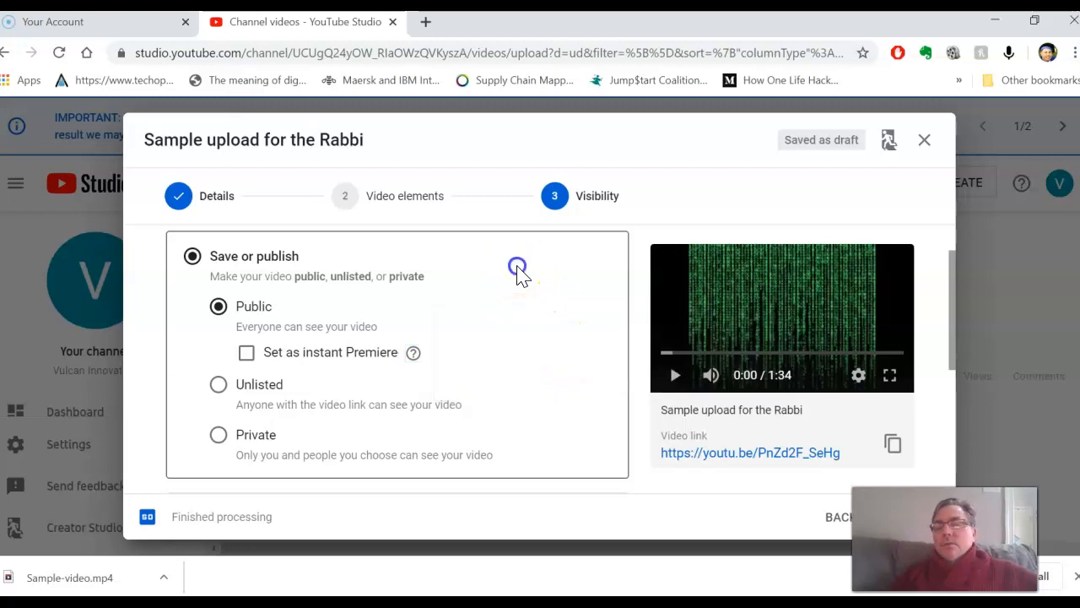
Step: Review the pre-publish checks on kids appearing in the video and content guidance, and publish the video
{"action": "scroll", "coordinate": [509, 309], "scroll_direction": "down", "scroll_amount": 3}
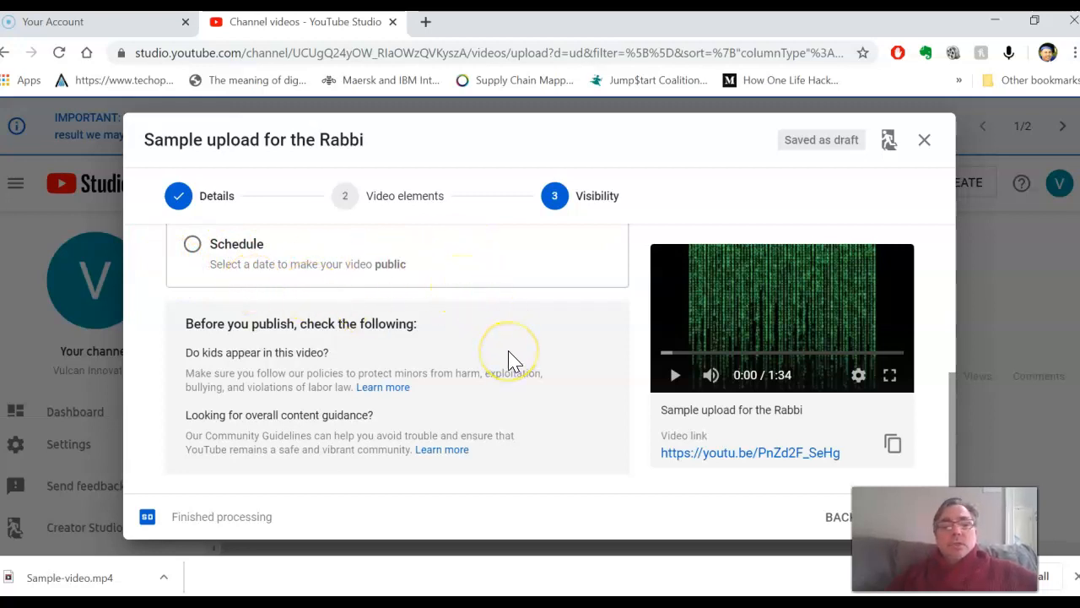
{"action": "scroll", "coordinate": [510, 359], "scroll_direction": "down", "scroll_amount": 1}
{"action": "scroll", "coordinate": [509, 361], "scroll_direction": "up", "scroll_amount": 1}
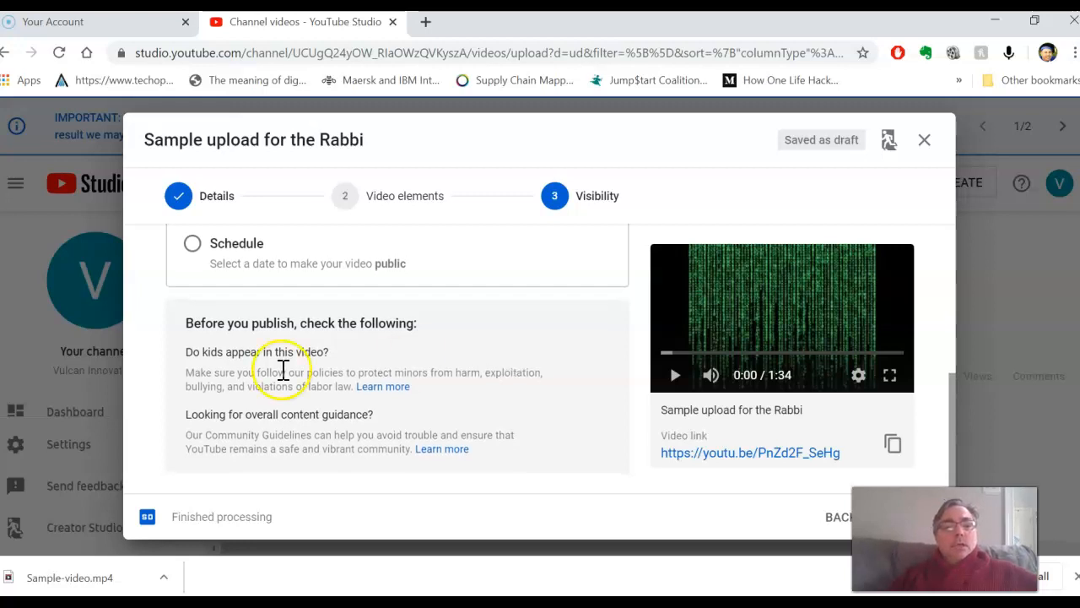
{"action": "scroll", "coordinate": [521, 386], "scroll_direction": "up", "scroll_amount": 5}
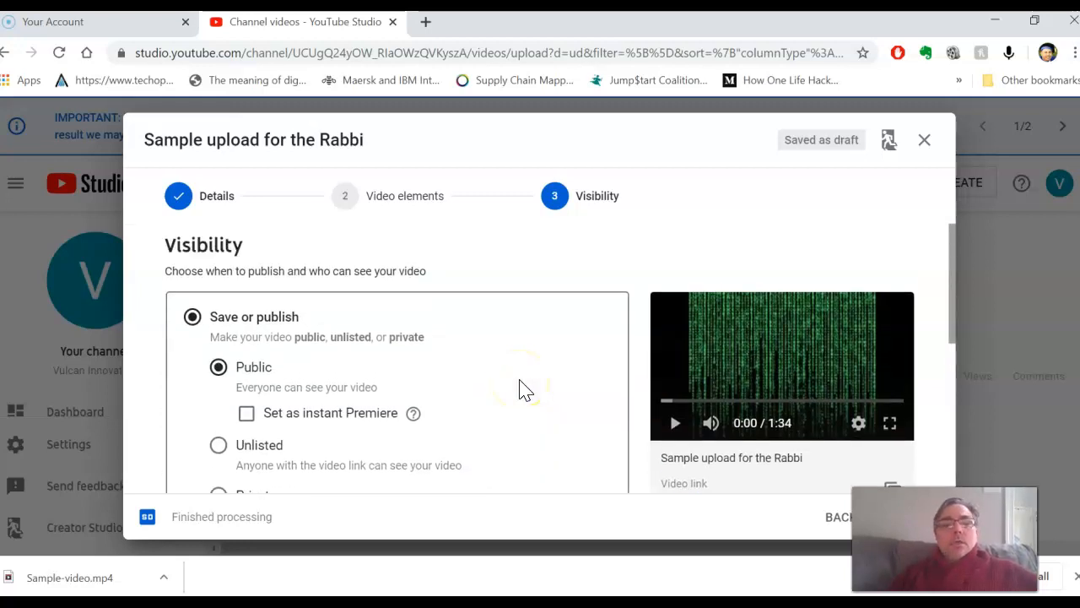
{"action": "right_click", "coordinate": [520, 386]}
{"action": "scroll", "coordinate": [522, 388], "scroll_direction": "down", "scroll_amount": 5}
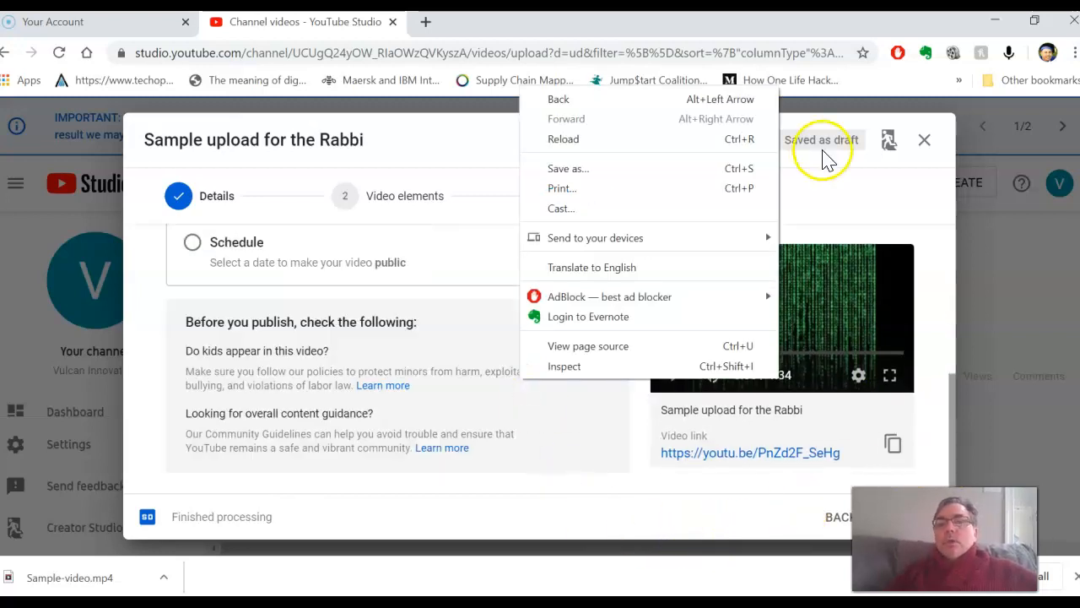
{"action": "left_click", "coordinate": [1013, 597]}
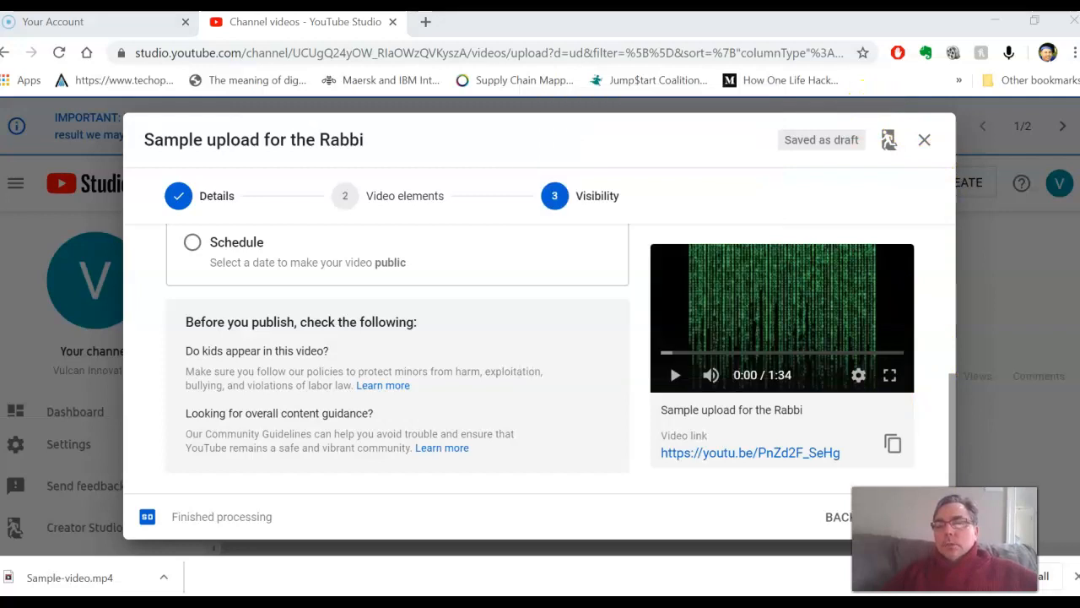
{"action": "left_click_drag", "start_coordinate": [945, 540], "coordinate": [717, 539]}
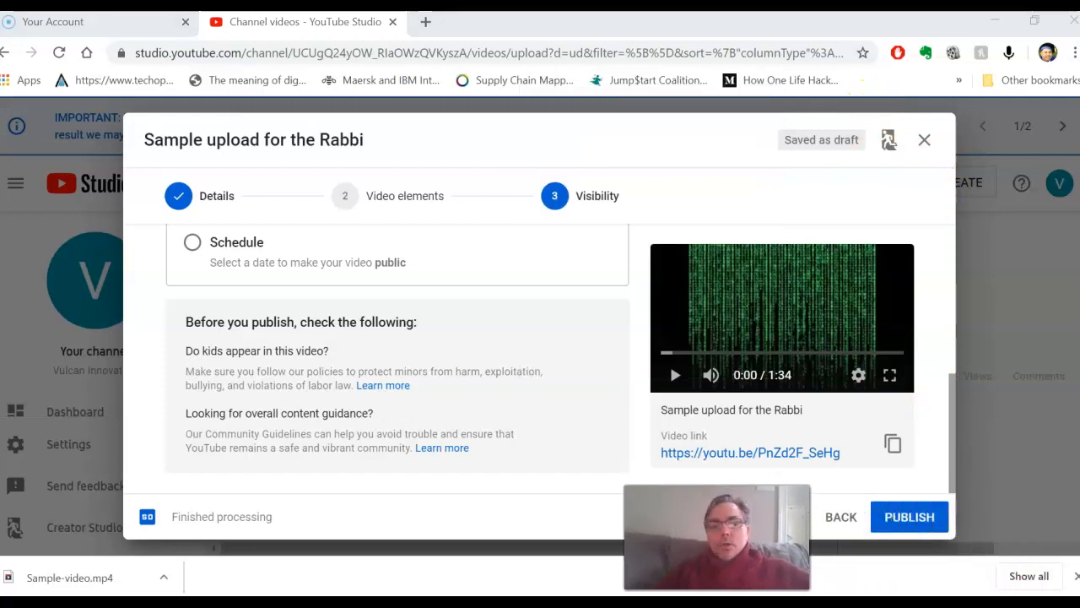
{"action": "left_click", "coordinate": [937, 516]}
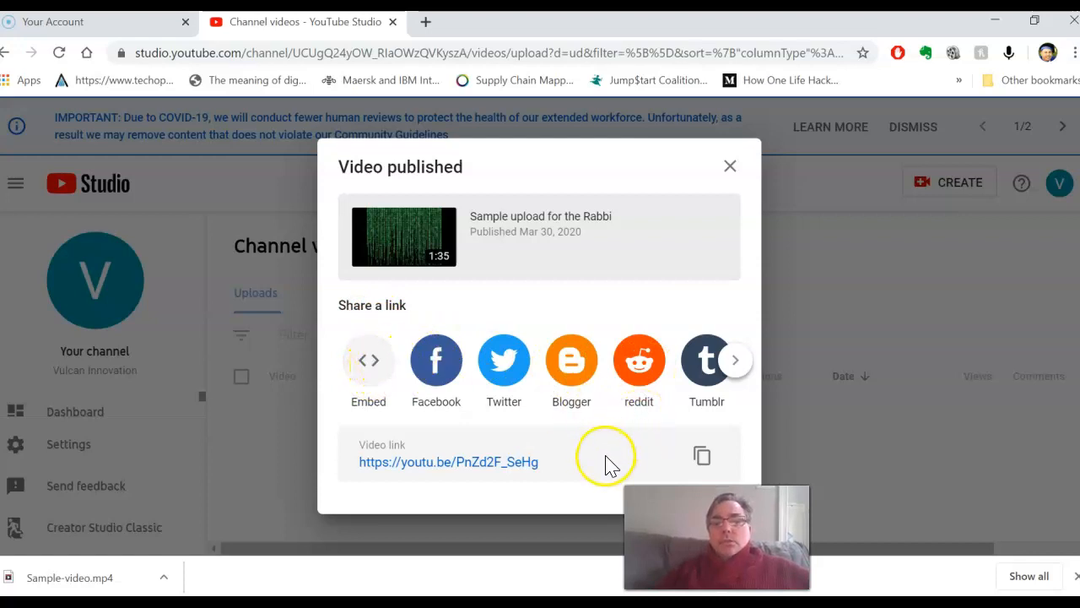
Step: Copy the published video's link for sharing and close the publication confirmation
{"action": "left_click_drag", "start_coordinate": [566, 469], "coordinate": [350, 462]}
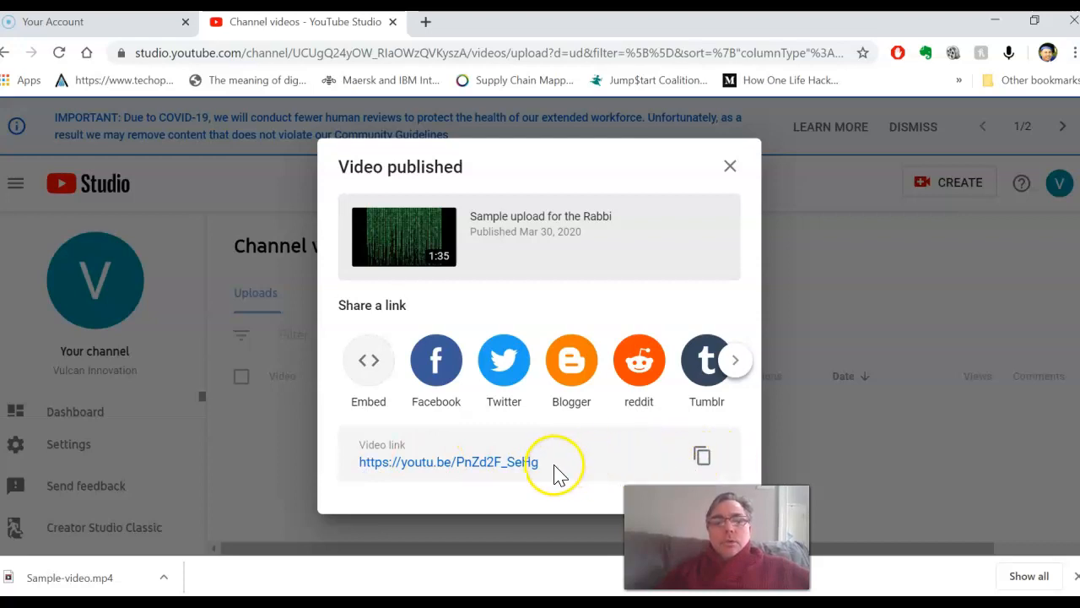
{"action": "left_click_drag", "start_coordinate": [554, 462], "coordinate": [365, 468]}
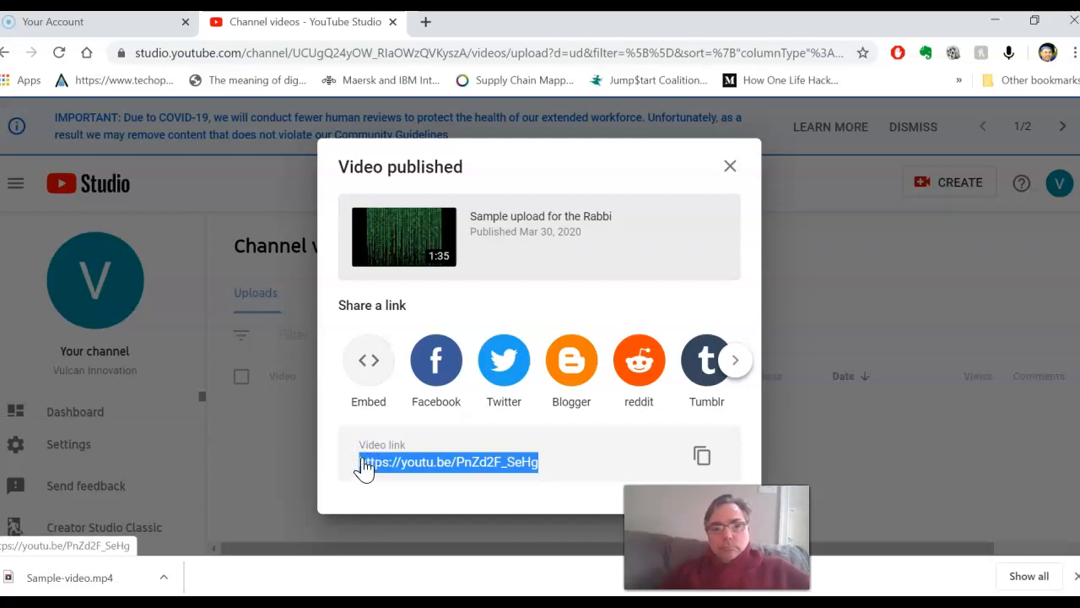
{"action": "left_click", "coordinate": [702, 455]}
{"action": "left_click_drag", "start_coordinate": [717, 527], "coordinate": [879, 521]}
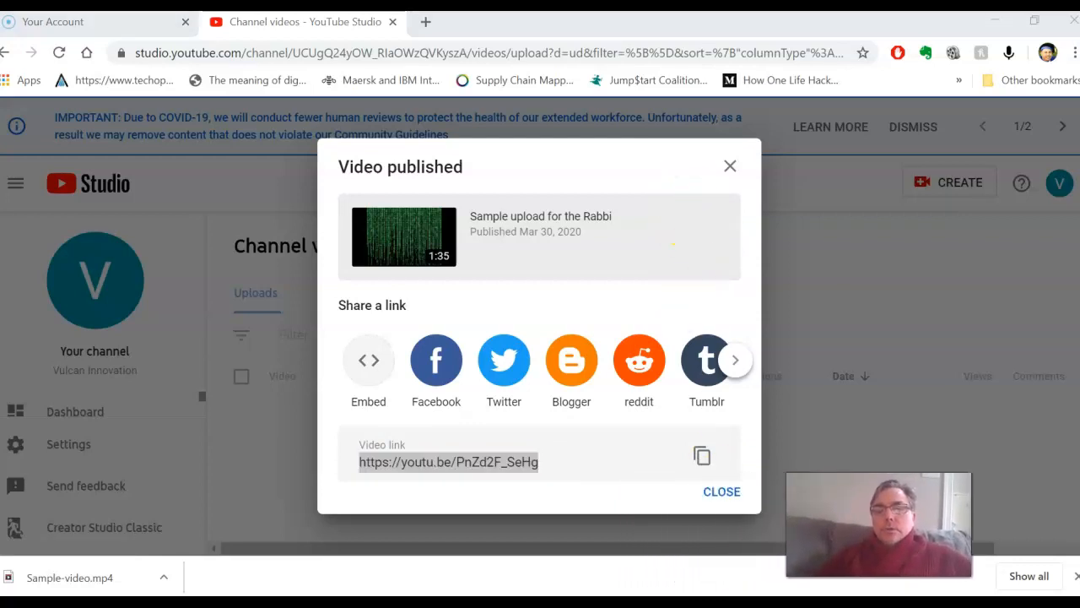
{"action": "left_click", "coordinate": [730, 497]}
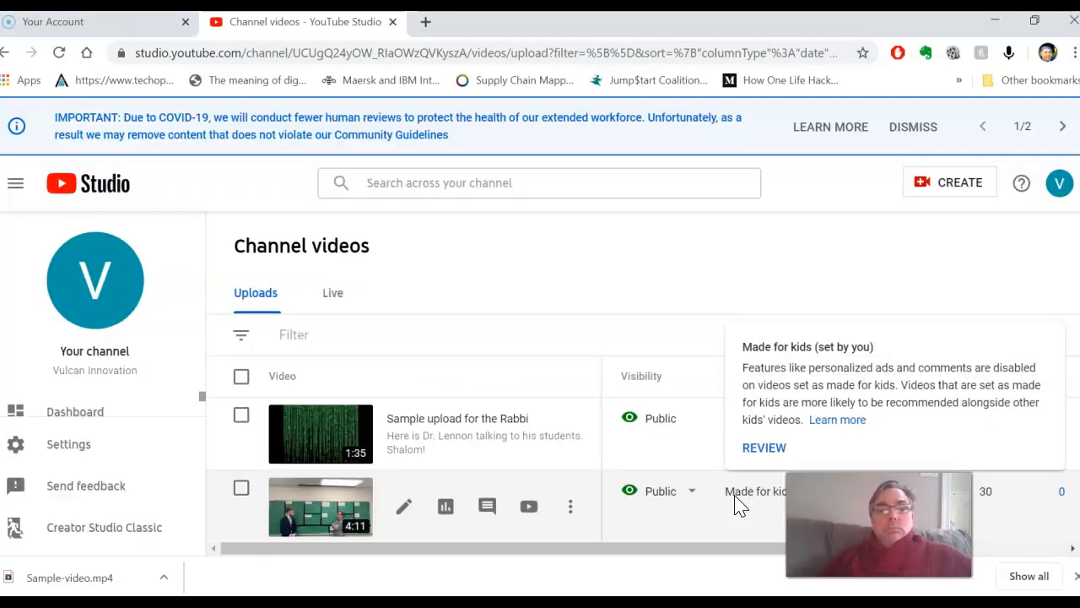
Step: Examine the channel's uploads list, including the new video and the older FINFO videos, with their visibility, restrictions, dates and views
{"action": "scroll", "coordinate": [554, 509], "scroll_direction": "down", "scroll_amount": 3}
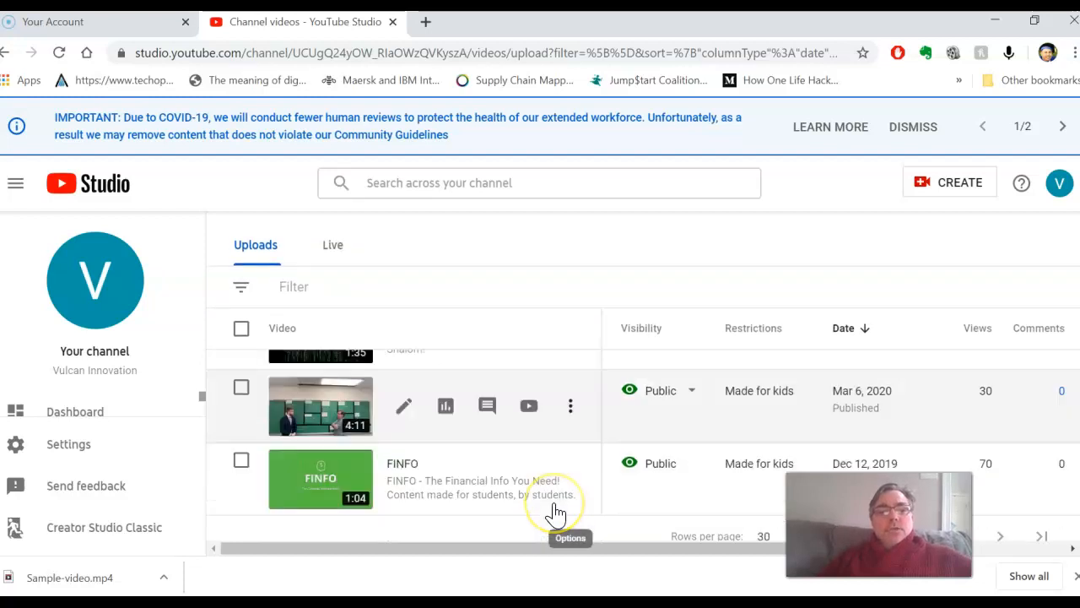
{"action": "scroll", "coordinate": [554, 512], "scroll_direction": "up", "scroll_amount": 1}
{"action": "scroll", "coordinate": [554, 513], "scroll_direction": "down", "scroll_amount": 3}
{"action": "scroll", "coordinate": [555, 512], "scroll_direction": "up", "scroll_amount": 1}
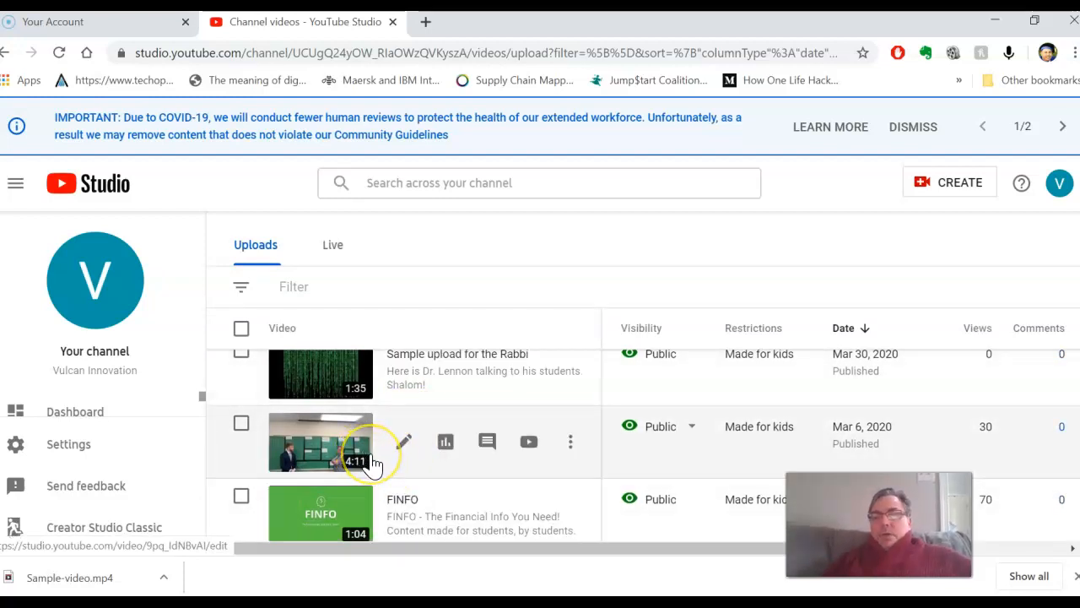
{"action": "scroll", "coordinate": [373, 465], "scroll_direction": "down", "scroll_amount": 1}
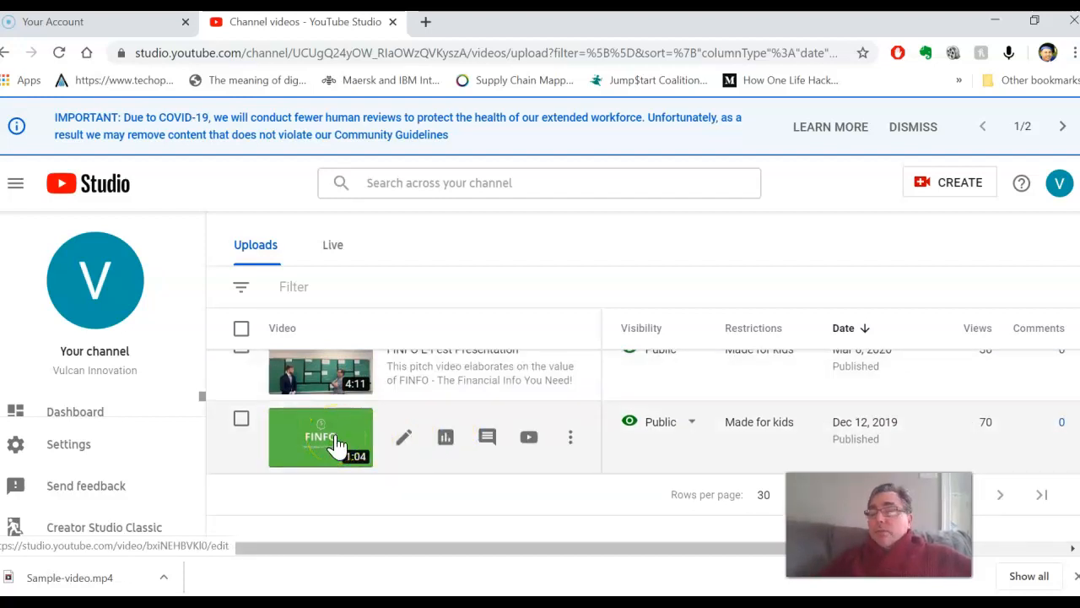
{"action": "scroll", "coordinate": [335, 444], "scroll_direction": "down", "scroll_amount": 1}
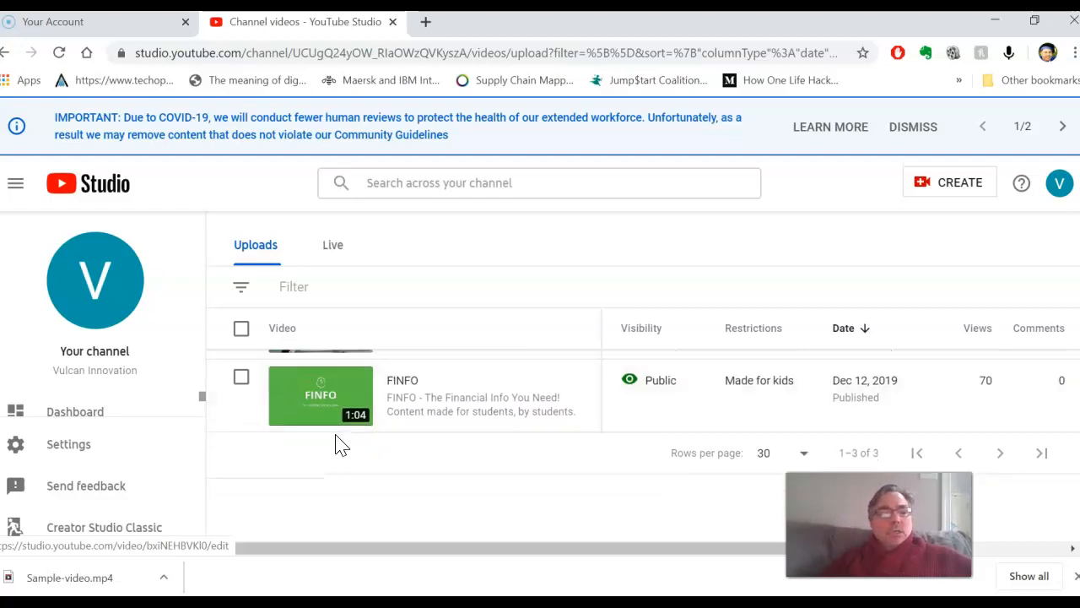